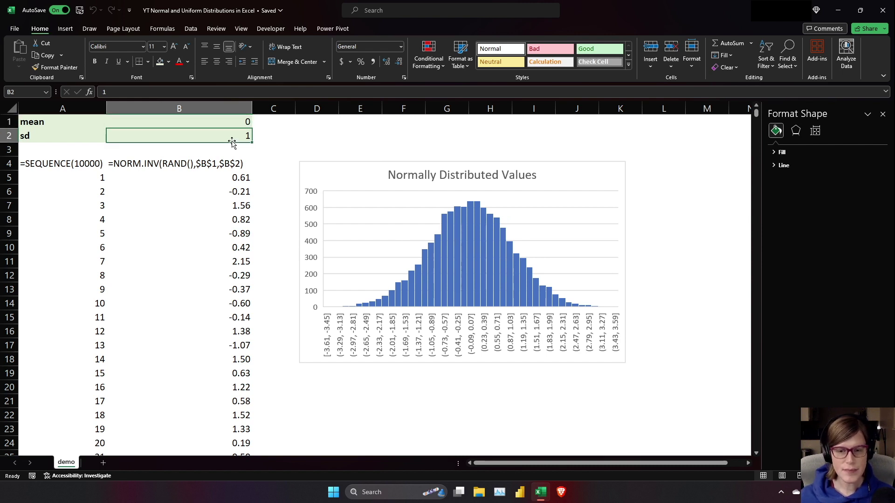
# Inspect the sequence formula in A5, the formula text in B4 and the histogram of normally distributed values
pyautogui.click(90, 179)
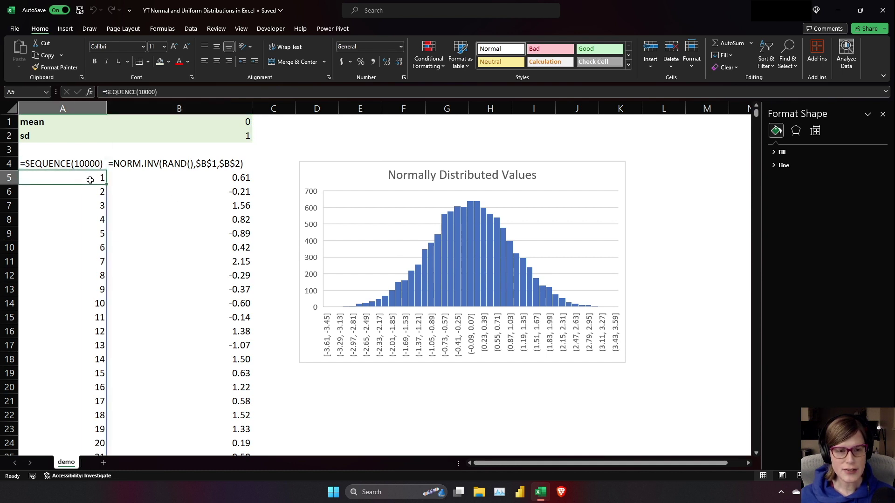
pyautogui.click(177, 166)
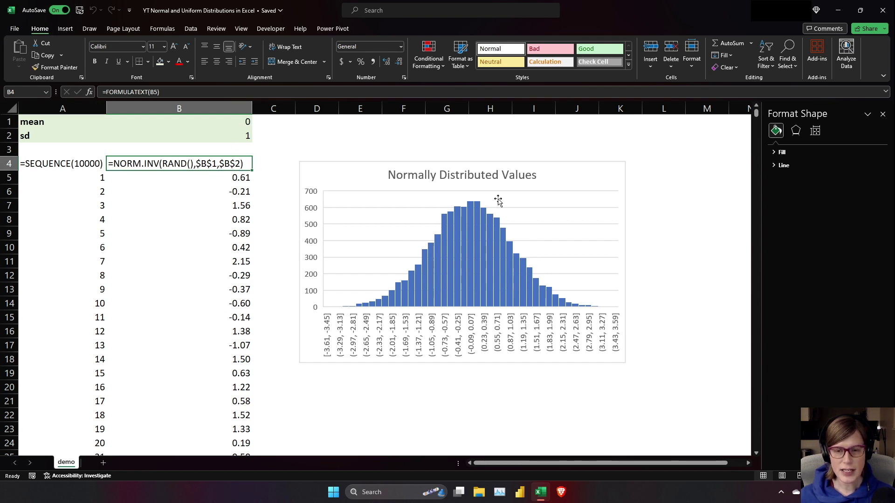
pyautogui.click(540, 174)
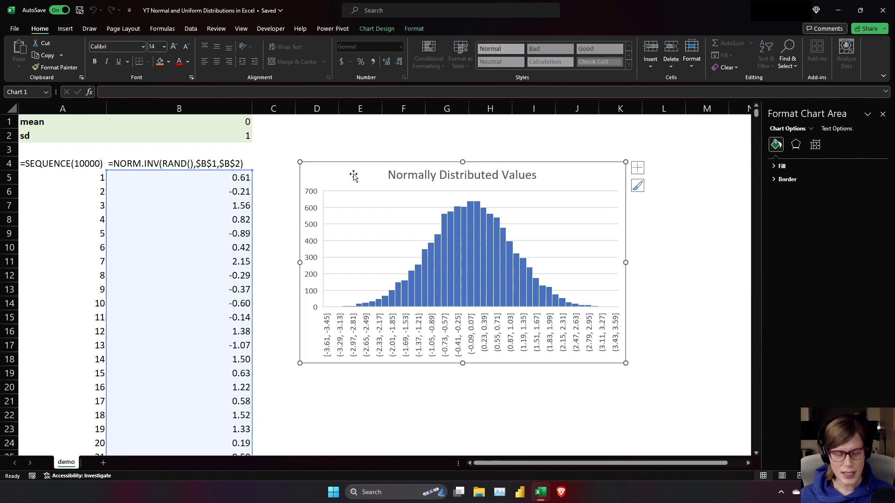
# Set the standard deviation in B2 to 10 and the mean in B1 to 5
pyautogui.click(239, 135)
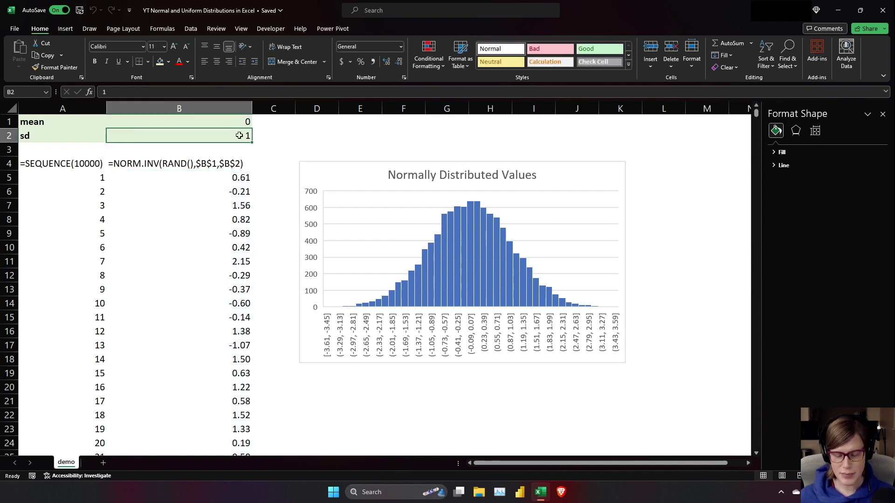
pyautogui.write('10')
pyautogui.press('Return')
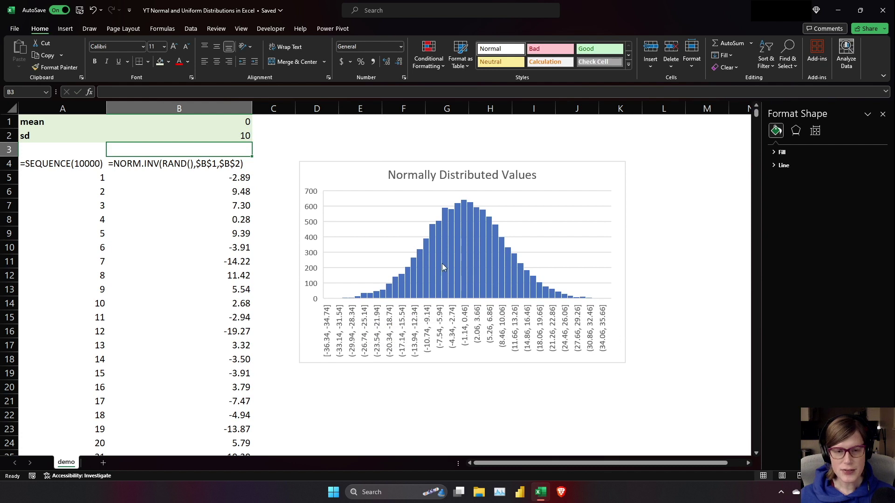
pyautogui.click(233, 122)
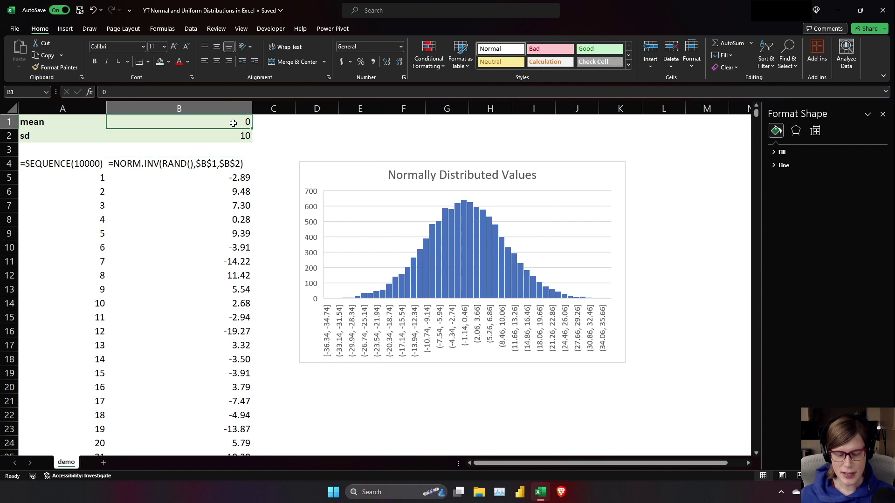
pyautogui.write('5')
pyautogui.press('Return')
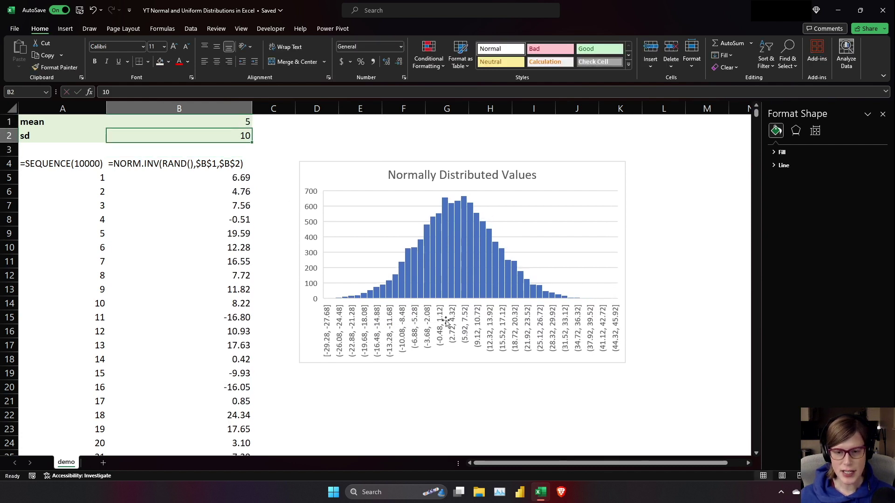
# Set the mean in B1 to 0 and the standard deviation in B2 to 1
pyautogui.click(247, 122)
pyautogui.write('5')
pyautogui.press('BackSpace')
pyautogui.write('0')
pyautogui.press('Return')
pyautogui.write('1')
pyautogui.press('Return')
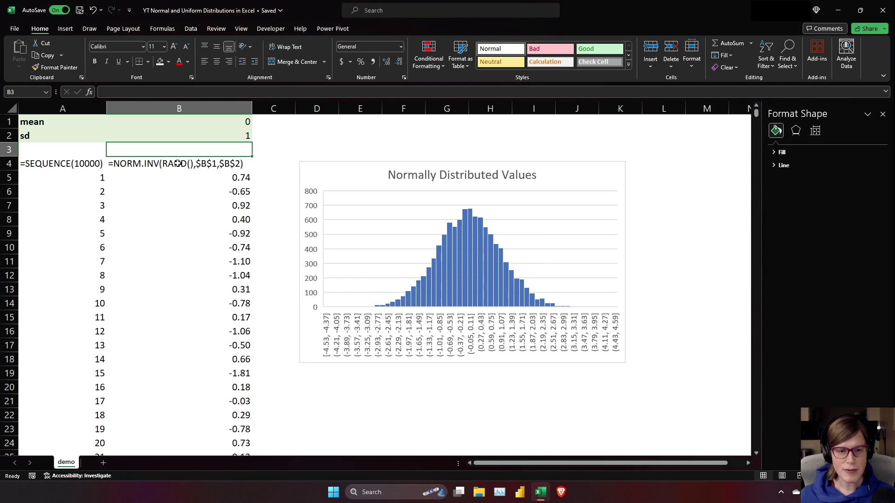
# Add a new worksheet after the demo sheet and name it uniform
pyautogui.click(104, 463)
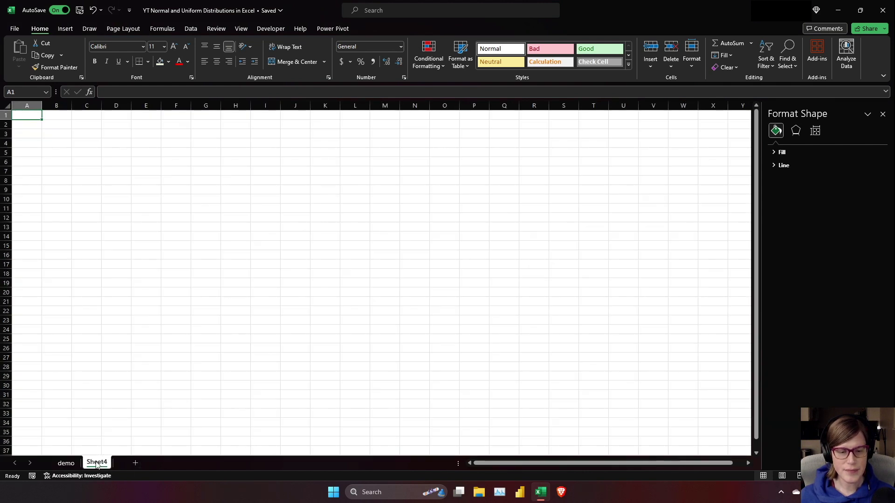
pyautogui.rightClick(97, 463)
pyautogui.click(133, 333)
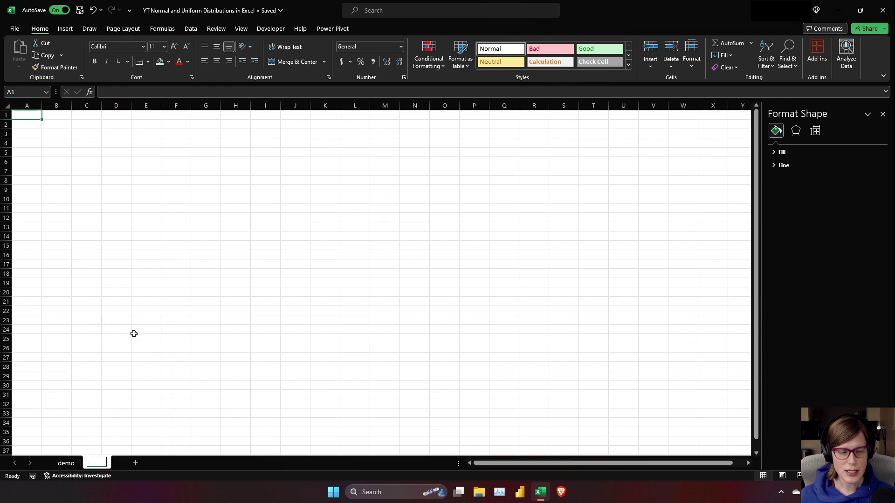
pyautogui.write('uniform')
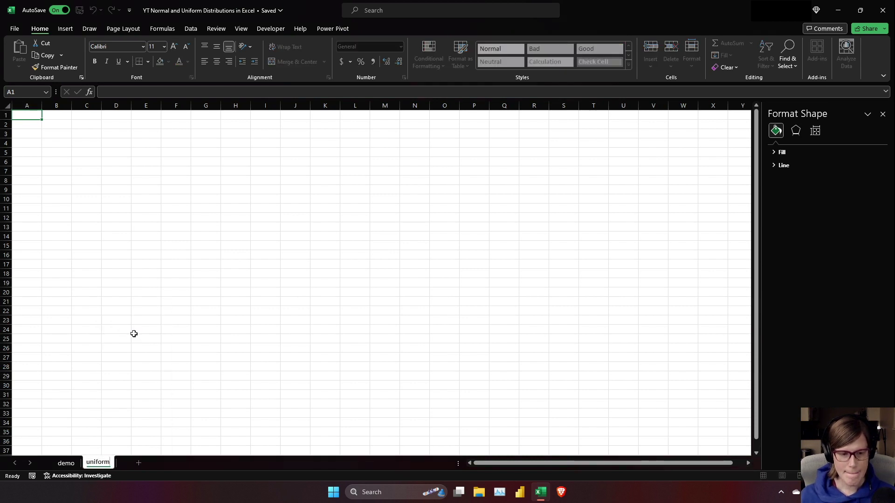
pyautogui.press('Return')
# Enter =SEQUENCE(10000) in cell A2 to number 10,000 rows
pyautogui.click(28, 122)
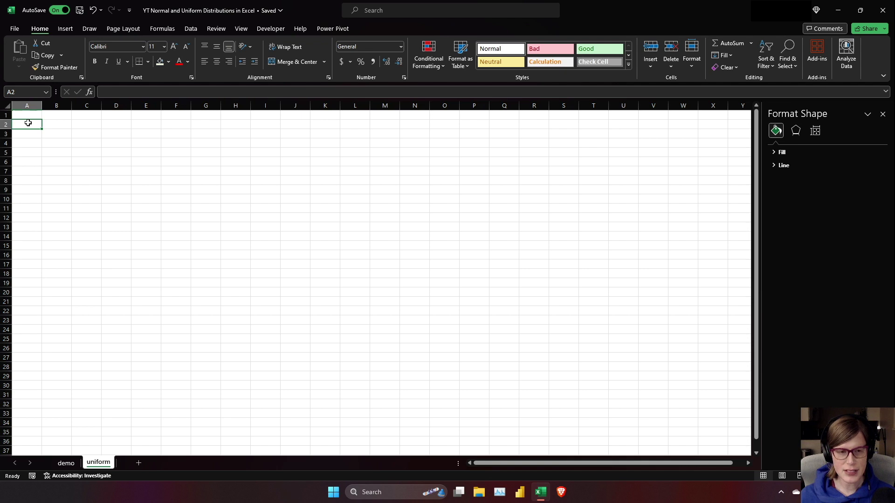
pyautogui.write('=SRQ')
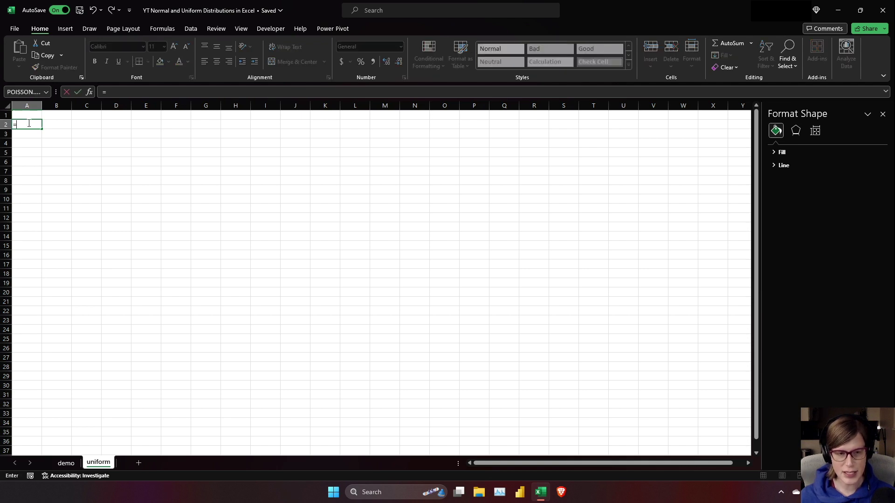
pyautogui.press('BackSpace')
pyautogui.write('E')
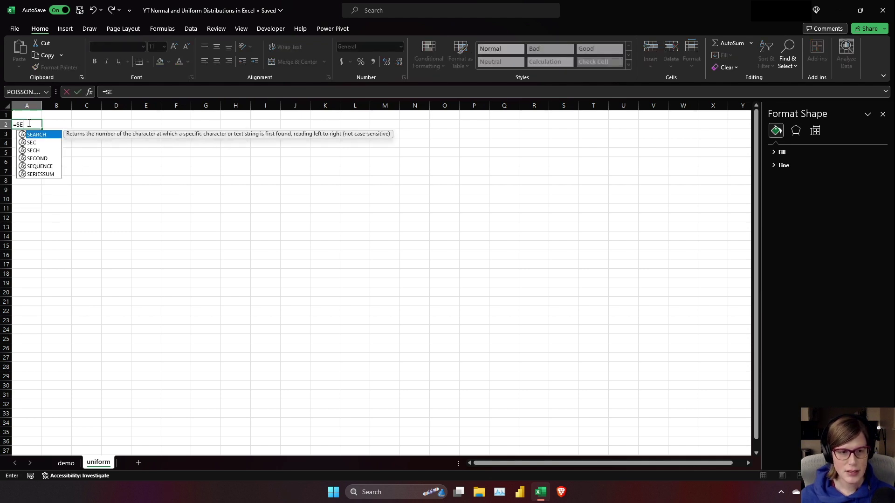
pyautogui.write('Q')
pyautogui.press('Tab')
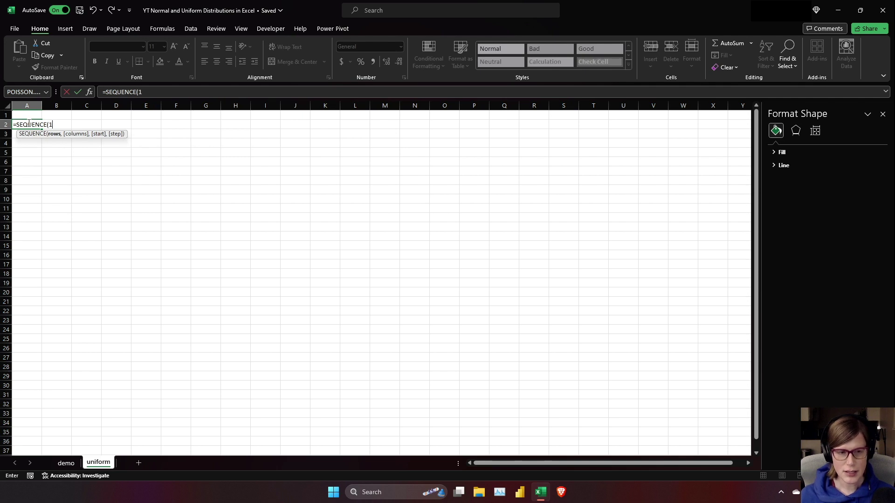
pyautogui.press('Return')
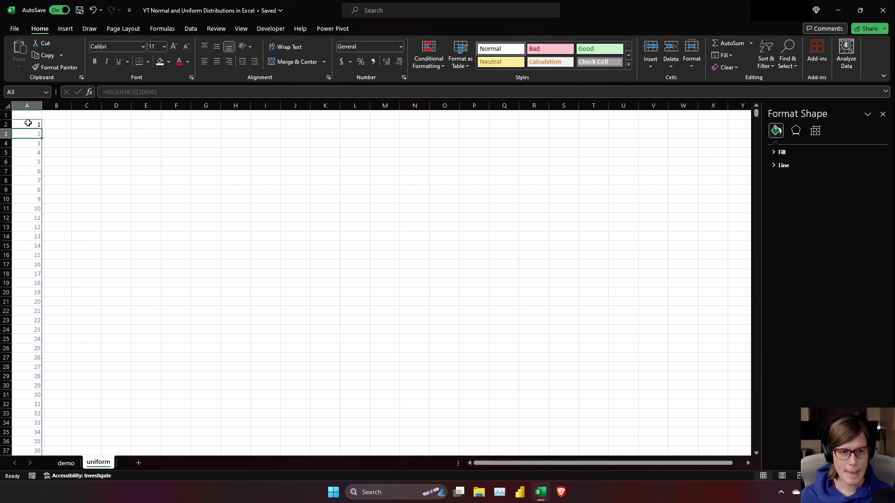
# Show the formula of A2 in cell A1 using FORMULATEXT and autofit column A
pyautogui.click(33, 117)
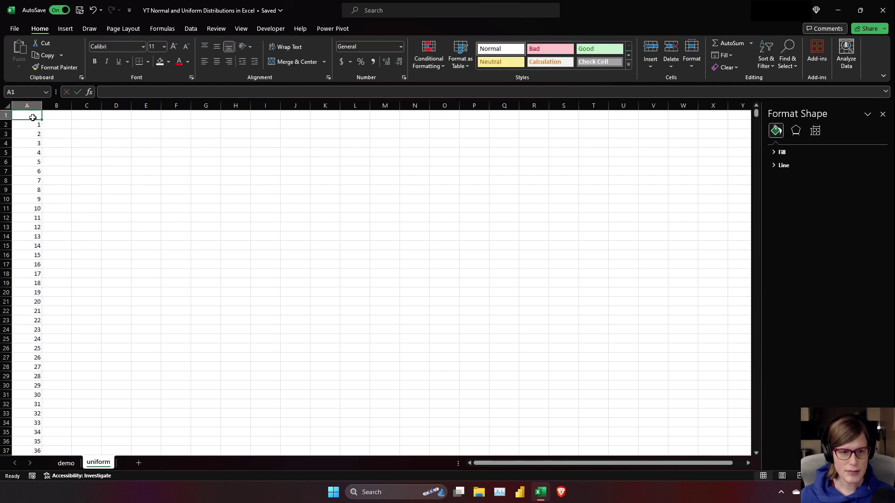
pyautogui.write('=FORM')
pyautogui.press('Tab')
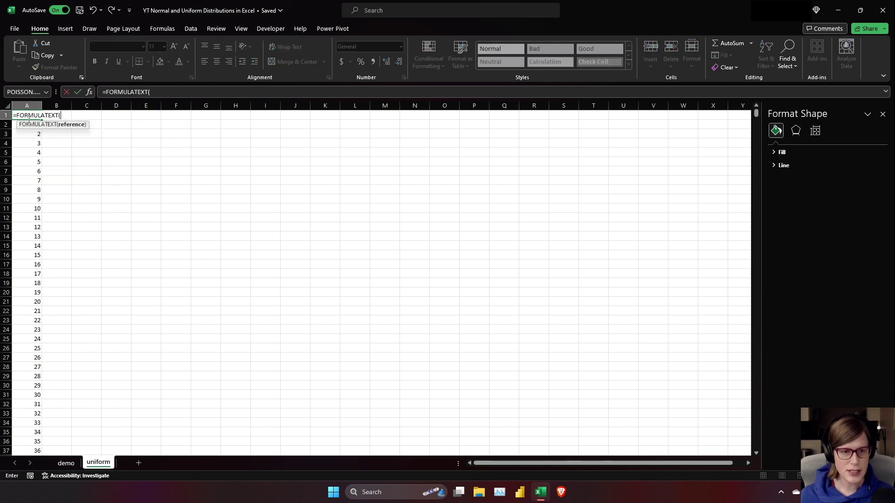
pyautogui.click(15, 127)
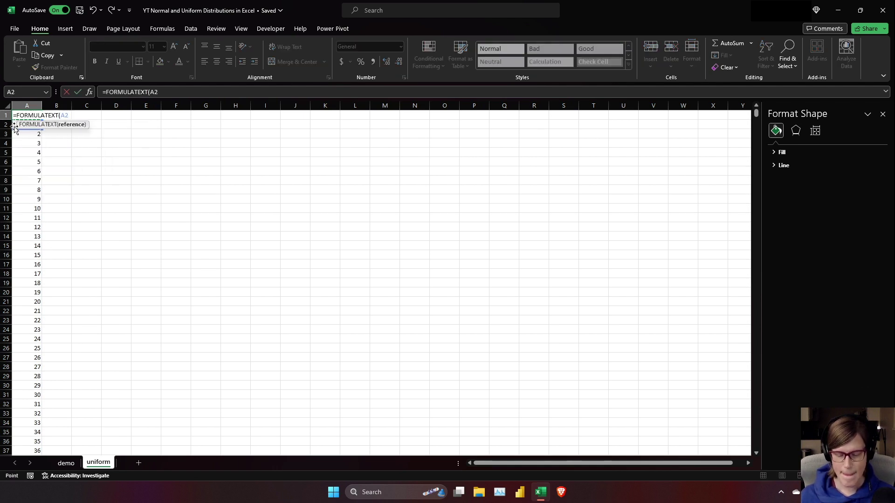
pyautogui.press('Return')
pyautogui.doubleClick(42, 107)
# Enter =RAND() in cell B2 to generate a random decimal
pyautogui.click(85, 125)
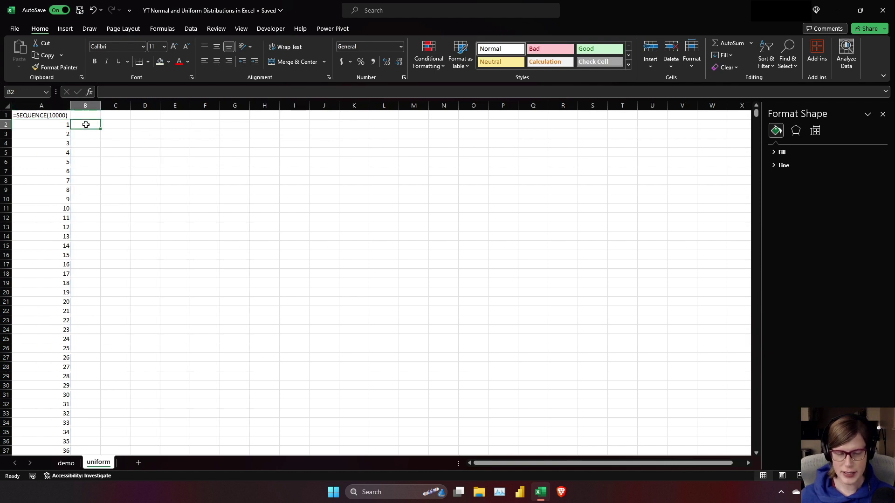
pyautogui.write('=RAND()')
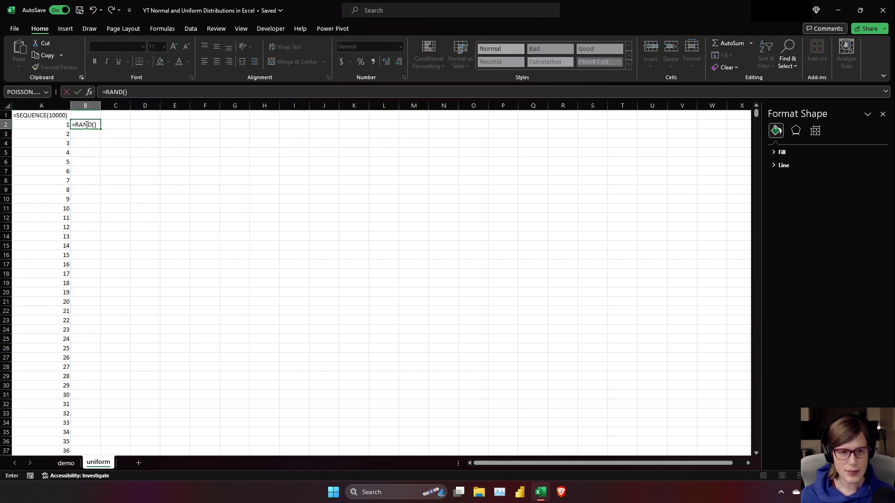
pyautogui.press('Return')
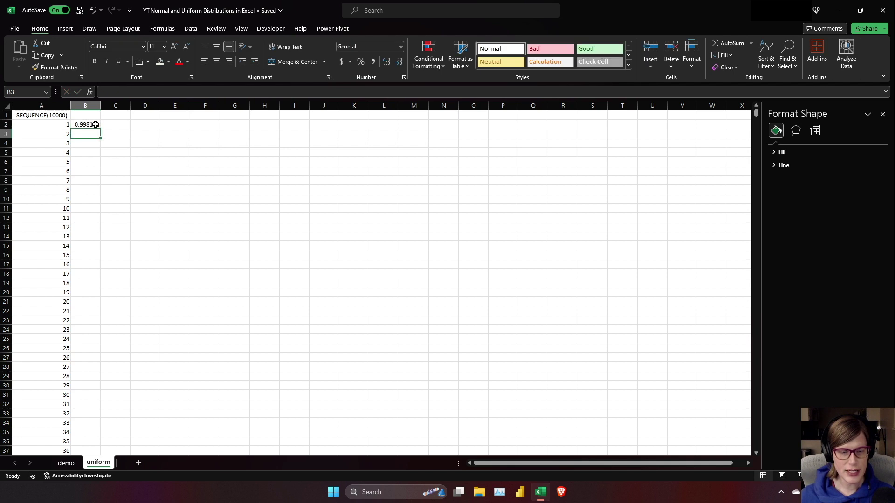
# Show the formula of B2 as text in cell B1 using FORMULATEXT
pyautogui.click(86, 116)
pyautogui.write('=FORM')
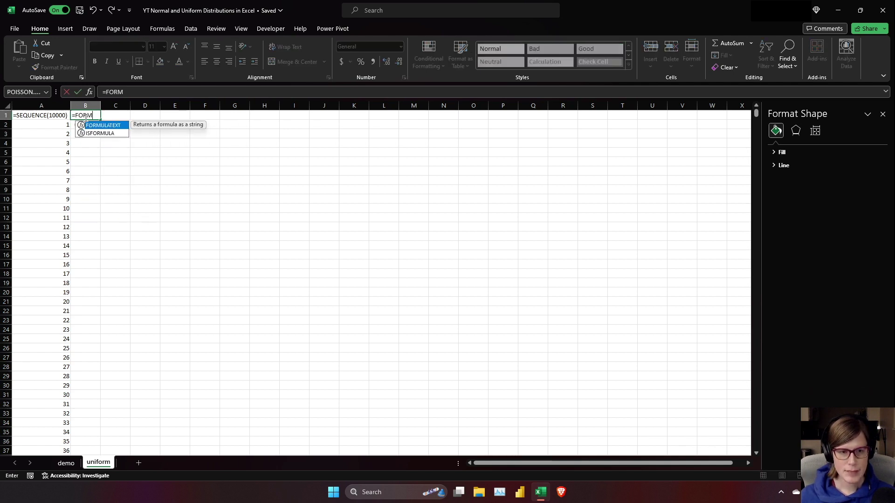
pyautogui.press('Tab')
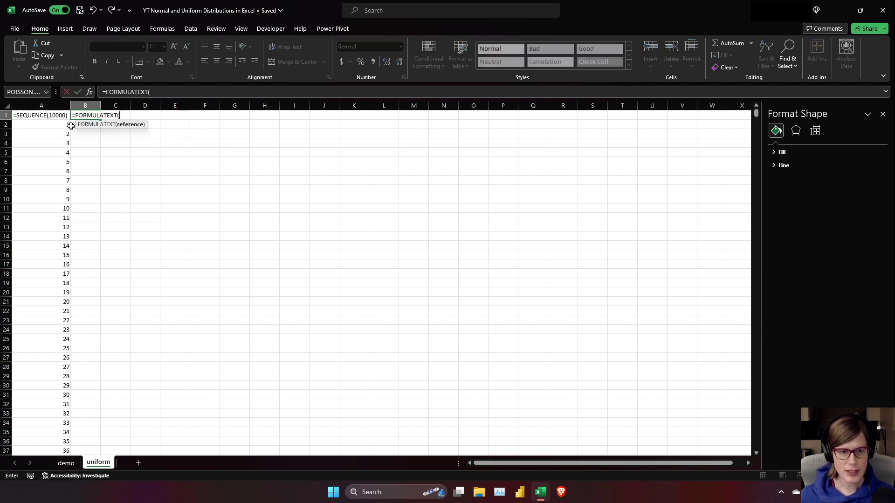
pyautogui.click(73, 126)
pyautogui.press('Return')
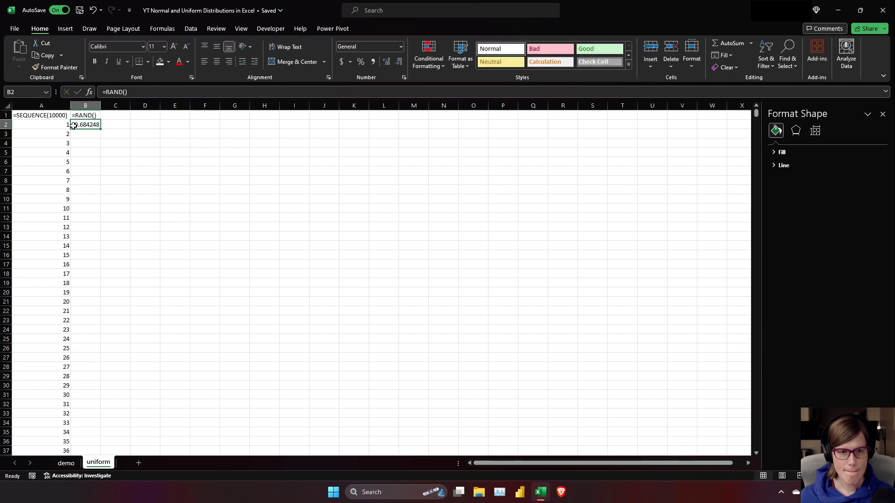
# Fill the RAND formula from B2 down alongside the whole sequence and apply the Number format to the values
pyautogui.doubleClick(101, 128)
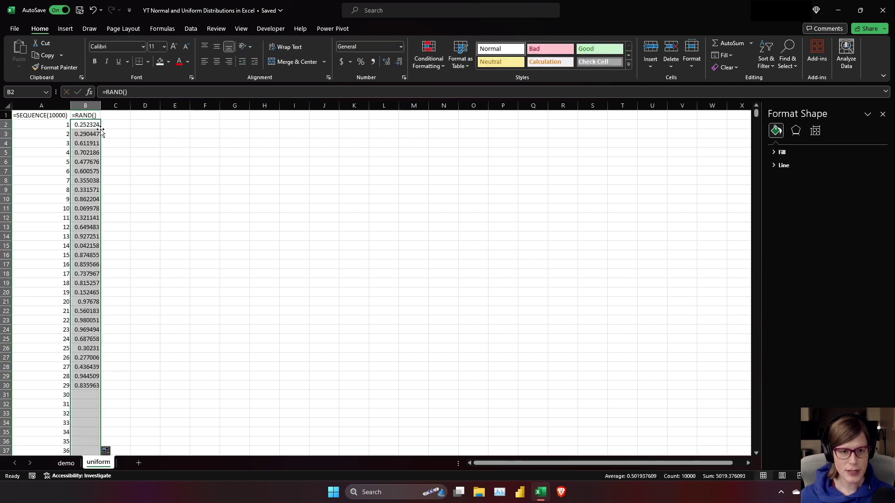
pyautogui.click(399, 47)
pyautogui.click(381, 86)
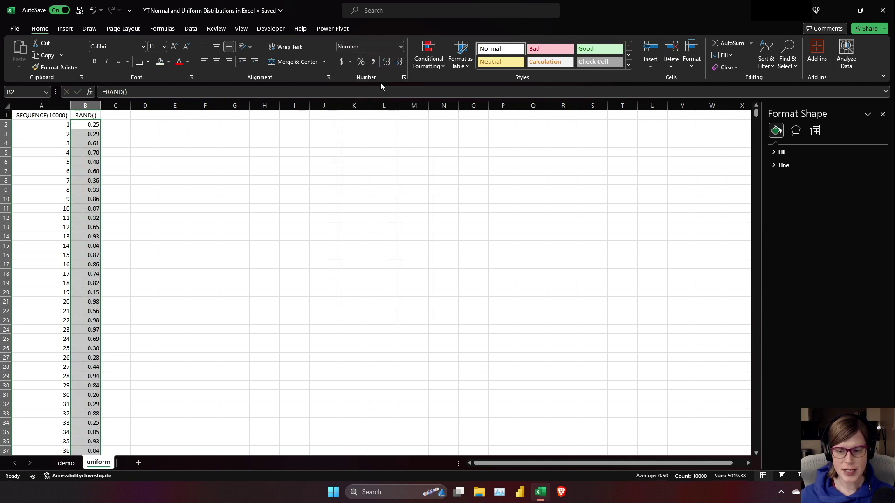
# Enter =RANDBETWEEN(1,100) in cell C2 and fill it down alongside the whole sequence
pyautogui.click(115, 126)
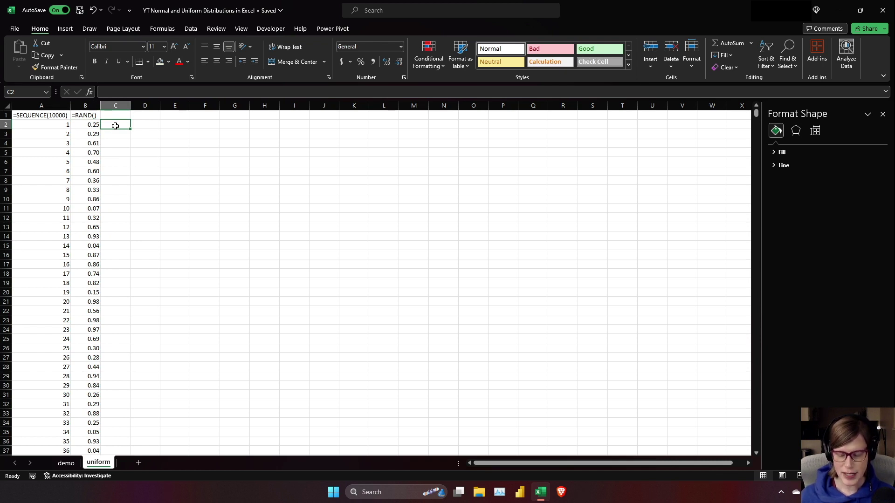
pyautogui.write('=RA')
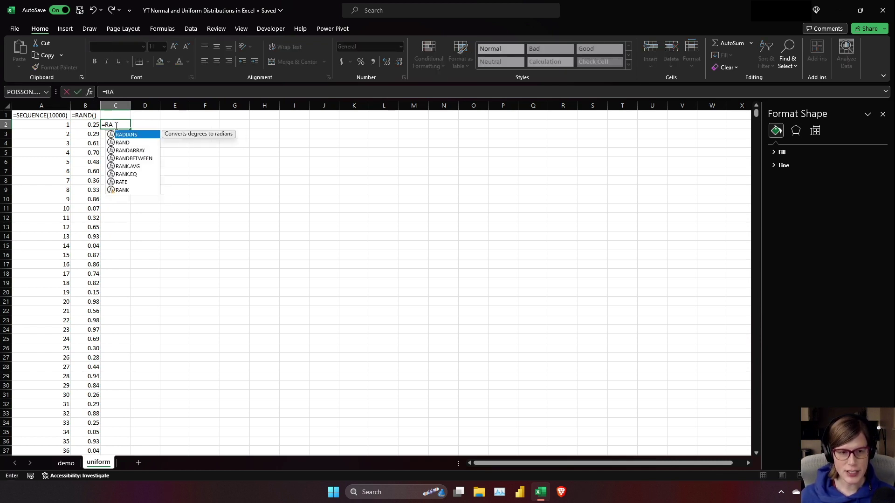
pyautogui.write('ND')
pyautogui.press('Down')
pyautogui.press('Down')
pyautogui.press('Tab')
pyautogui.write('1,100')
pyautogui.press('Return')
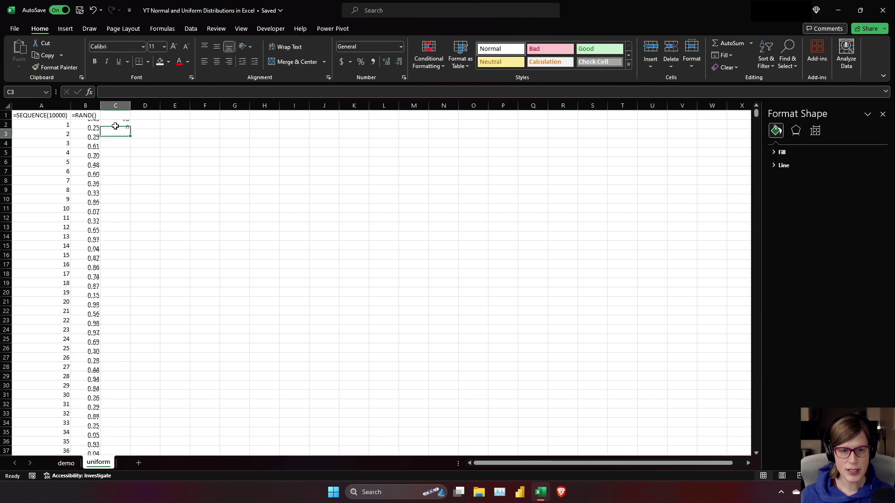
pyautogui.click(125, 126)
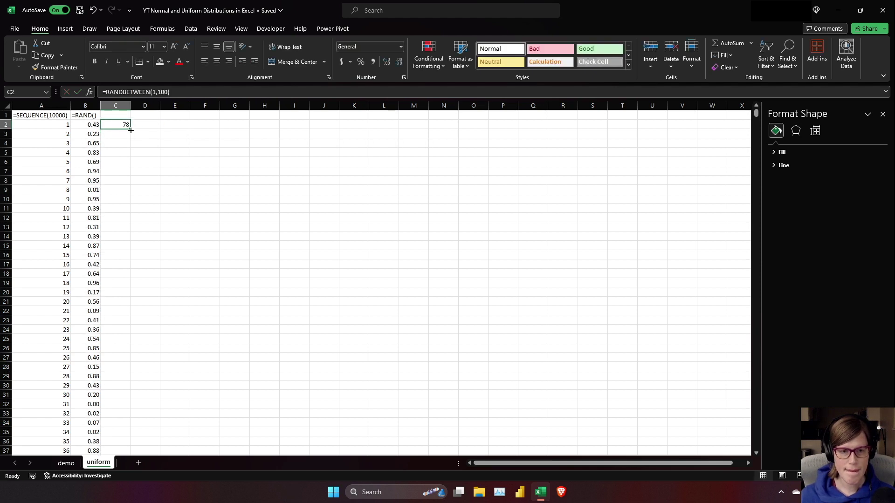
pyautogui.doubleClick(131, 131)
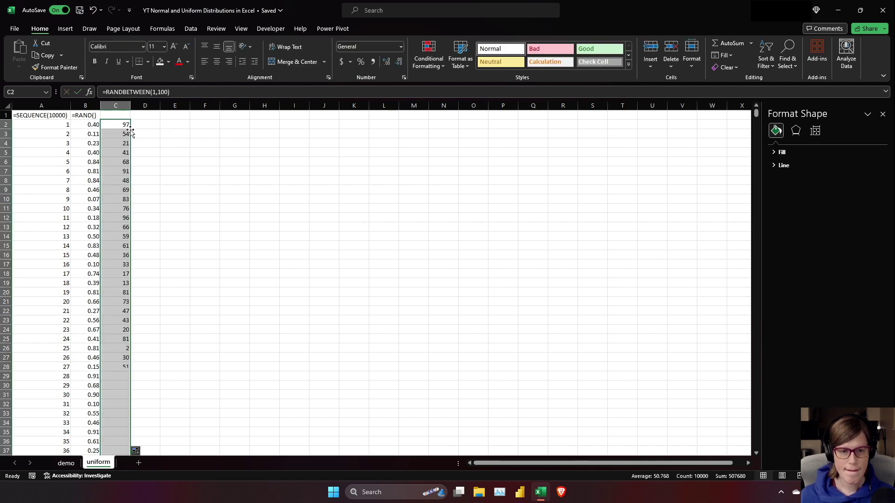
# Show the formula of C2 in cell C1 using FORMULATEXT and autofit column C
pyautogui.click(113, 115)
pyautogui.write('=FORMULATEXT(')
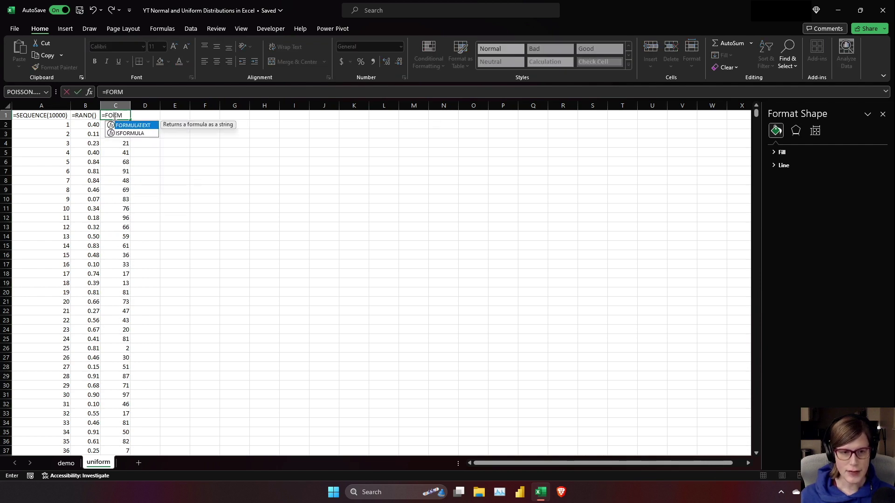
pyautogui.click(108, 124)
pyautogui.press('Return')
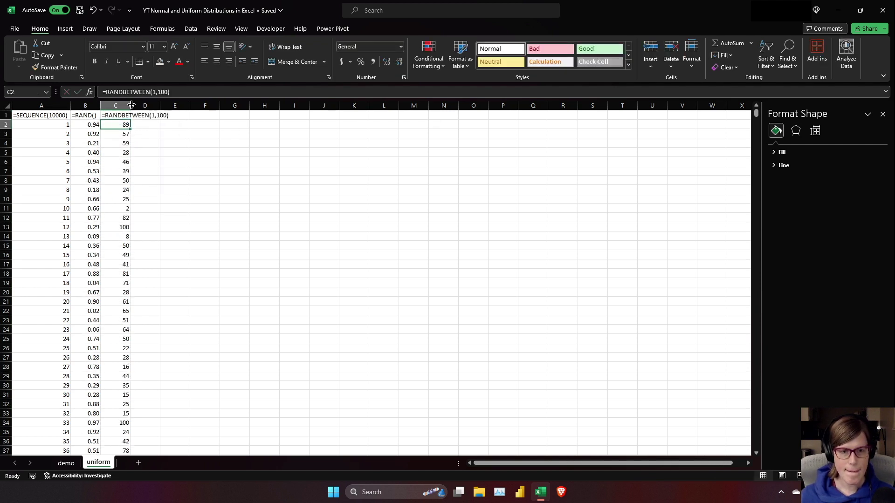
pyautogui.doubleClick(130, 106)
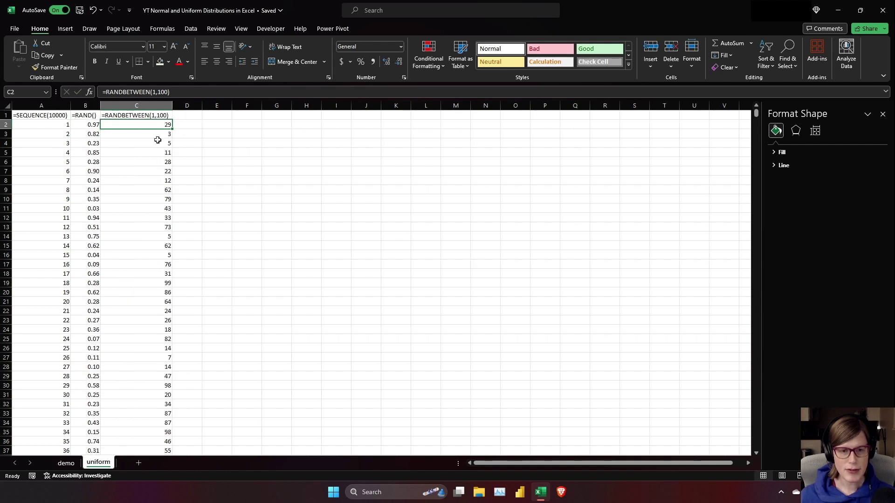
# Insert an empty histogram chart on the uniform sheet and place it beside the data, near the top of columns E to K
pyautogui.click(66, 29)
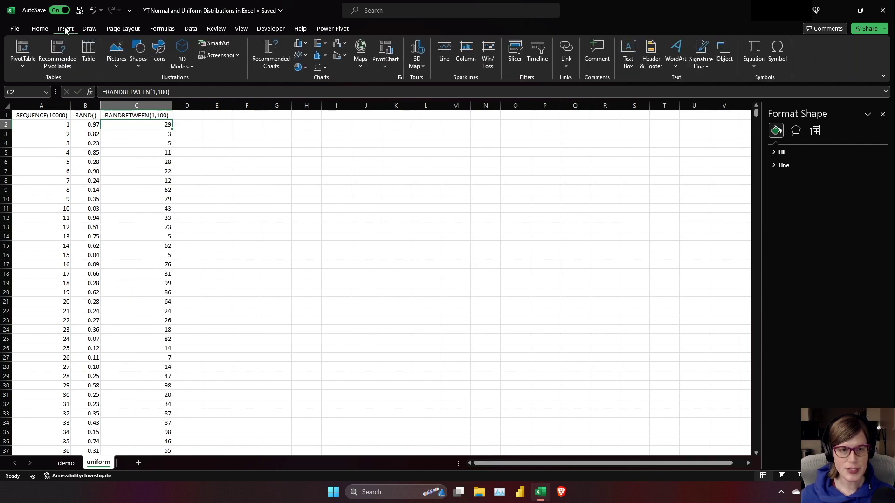
pyautogui.click(326, 56)
pyautogui.click(331, 86)
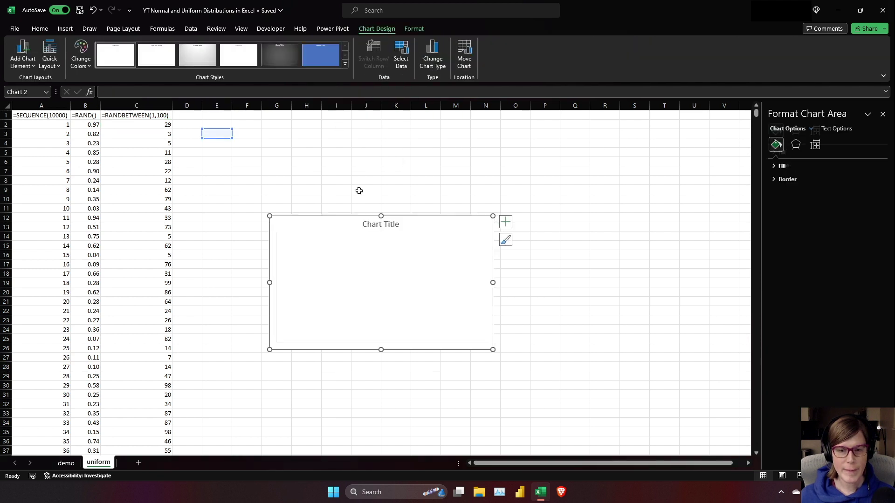
pyautogui.moveTo(336, 226); pyautogui.dragTo(261, 134)
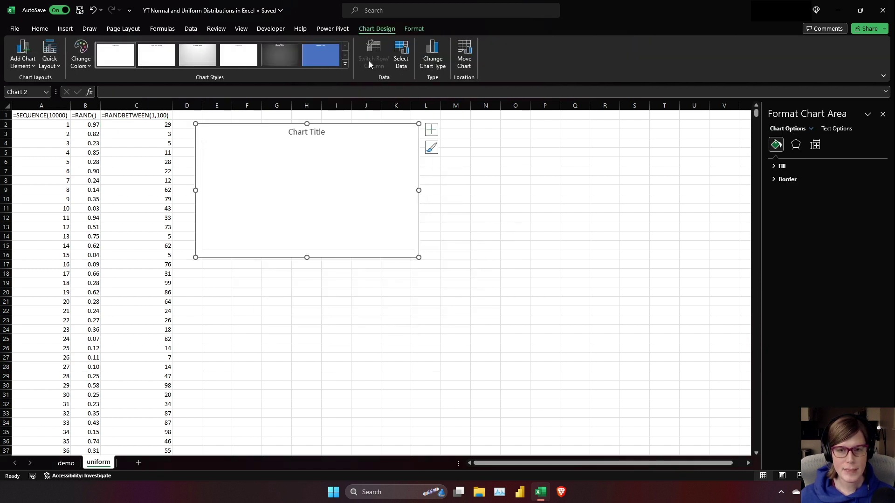
# Set the histogram's data range to the RAND values in B2:B10001
pyautogui.click(400, 56)
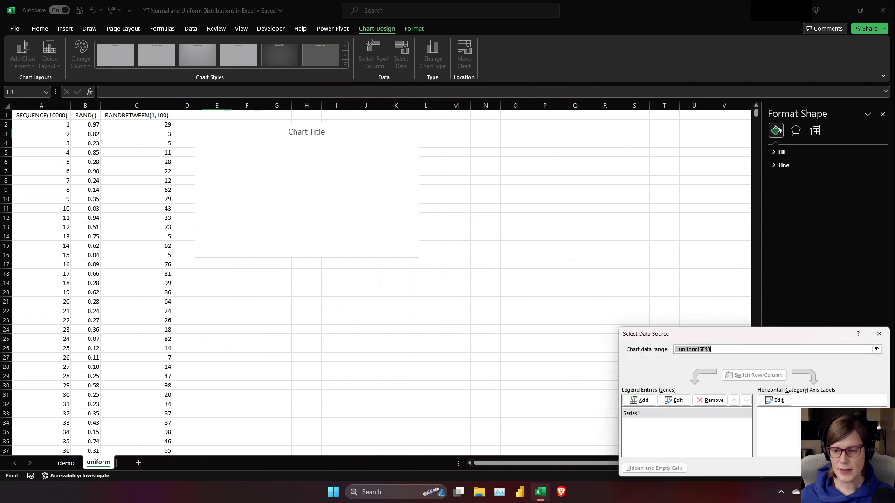
pyautogui.click(877, 350)
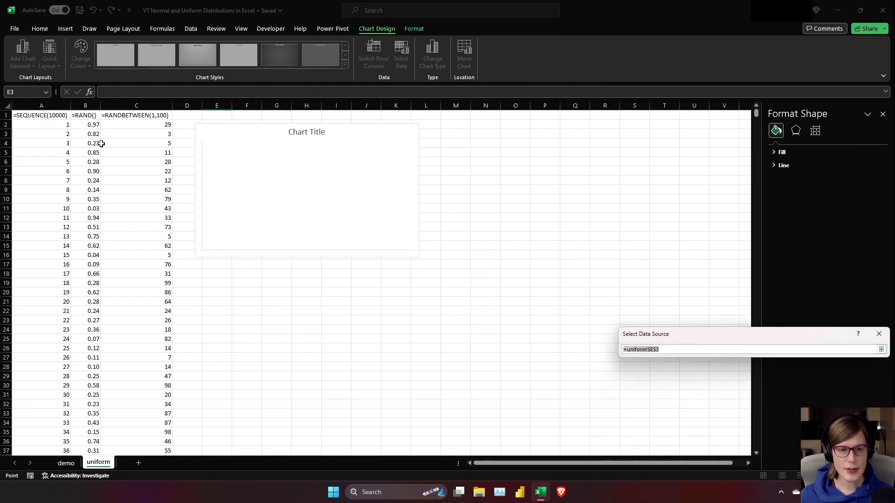
pyautogui.click(89, 125)
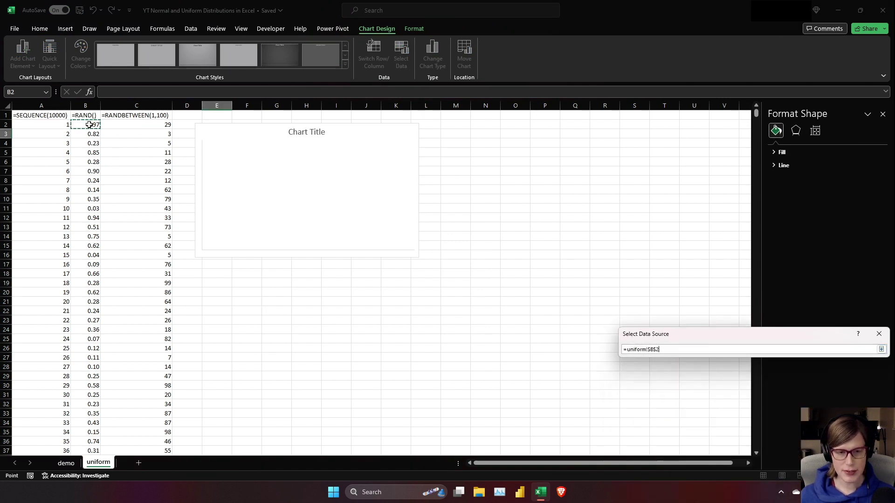
pyautogui.hotkey('ctrl', 'shift', 'Down')
pyautogui.press('Return')
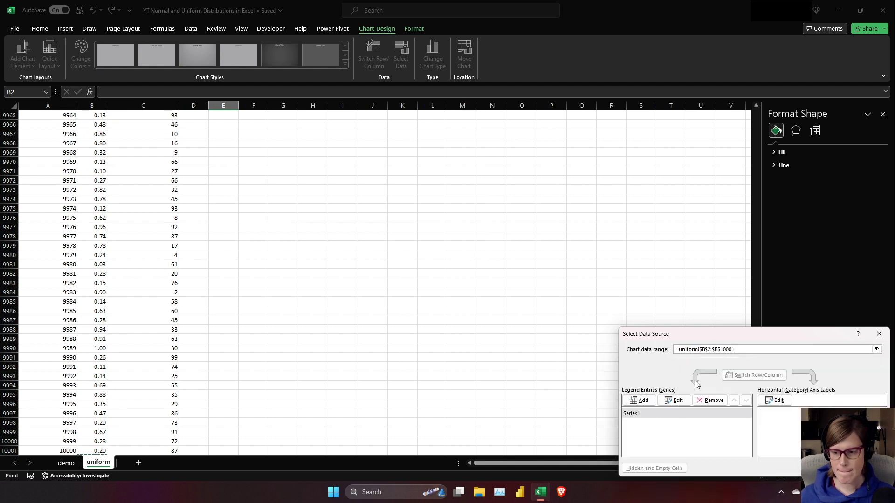
pyautogui.press('Return')
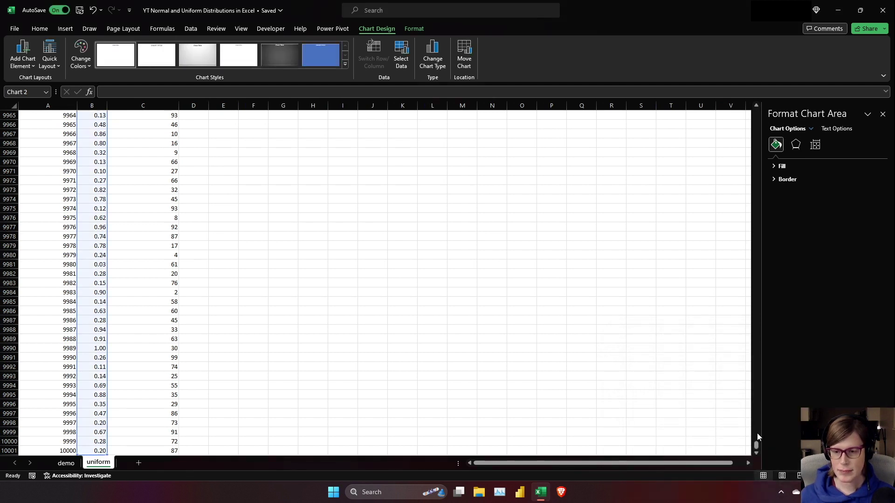
# Set the RAND histogram's horizontal axis to use a fixed number of bins, 22
pyautogui.moveTo(756, 447); pyautogui.dragTo(740, 84)
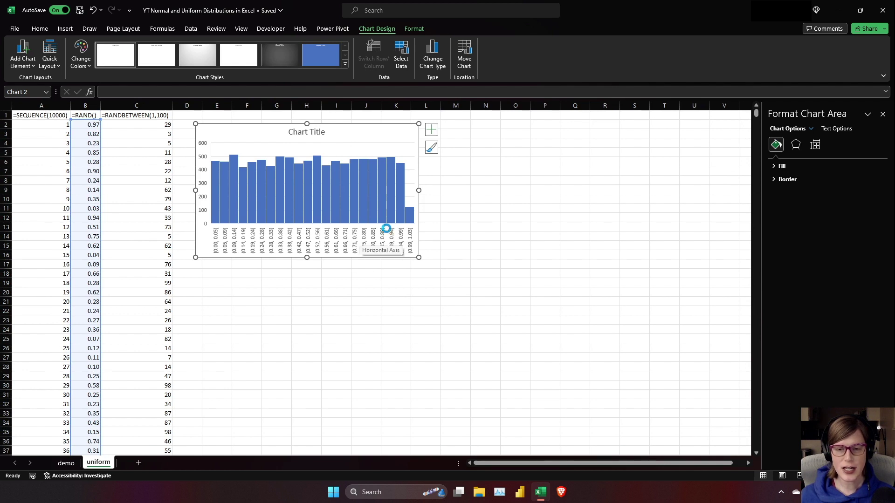
pyautogui.moveTo(412, 216)
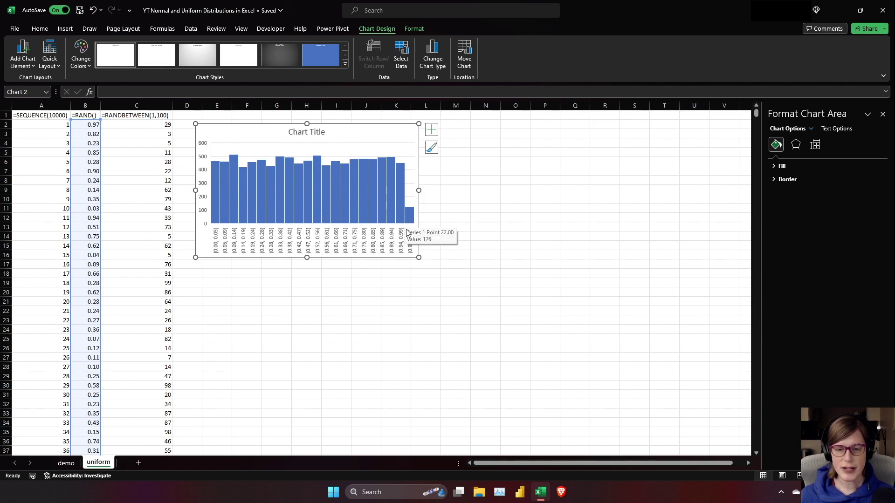
pyautogui.click(404, 237)
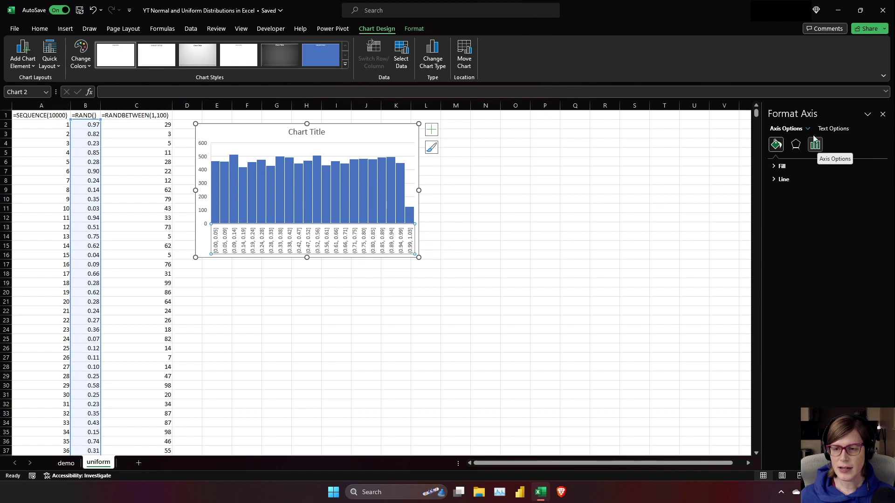
pyautogui.click(882, 113)
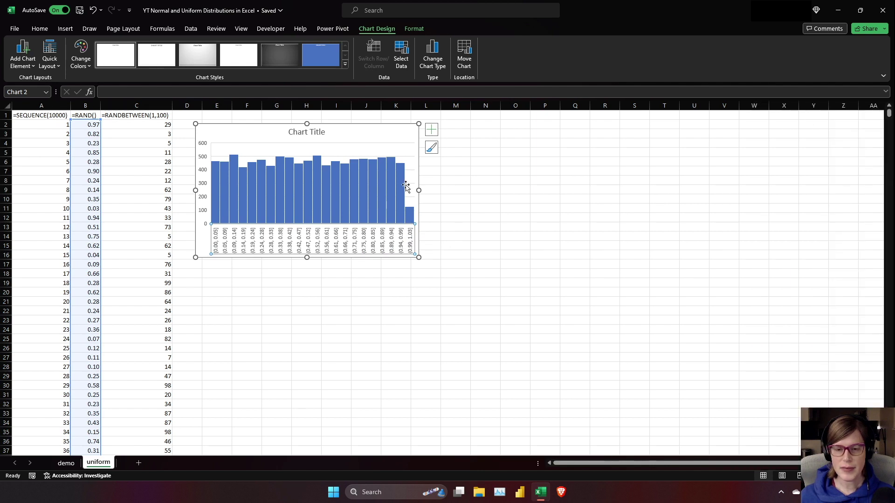
pyautogui.doubleClick(391, 243)
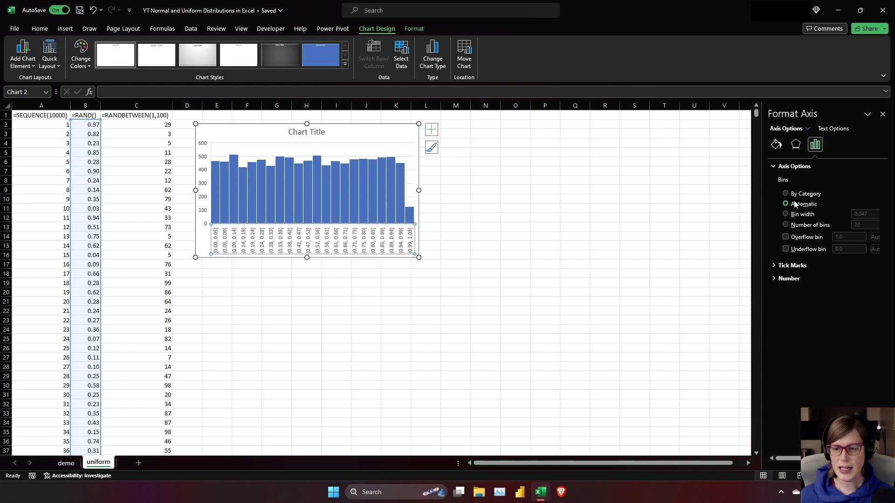
pyautogui.click(785, 225)
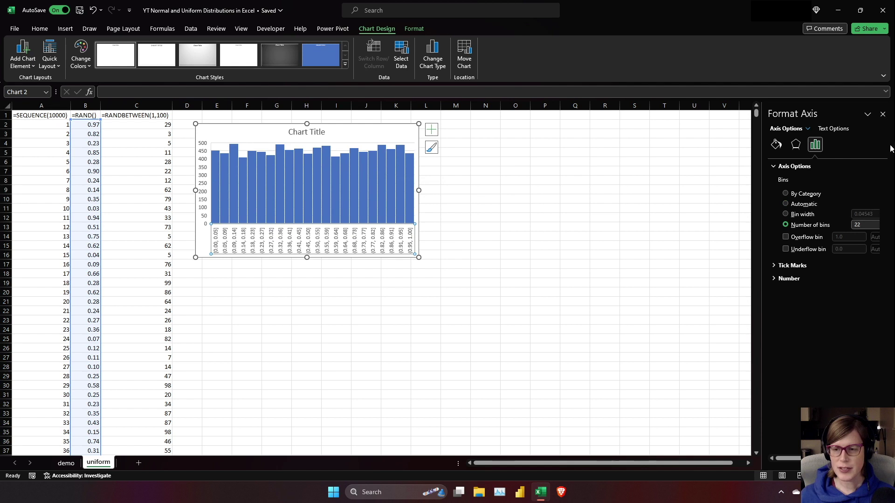
pyautogui.click(882, 115)
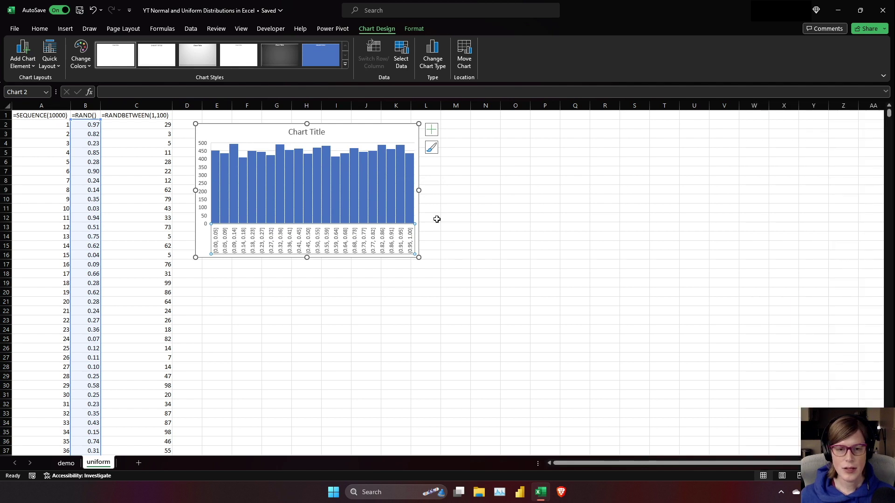
# Insert a second empty histogram chart and place it directly below the RAND histogram
pyautogui.click(218, 276)
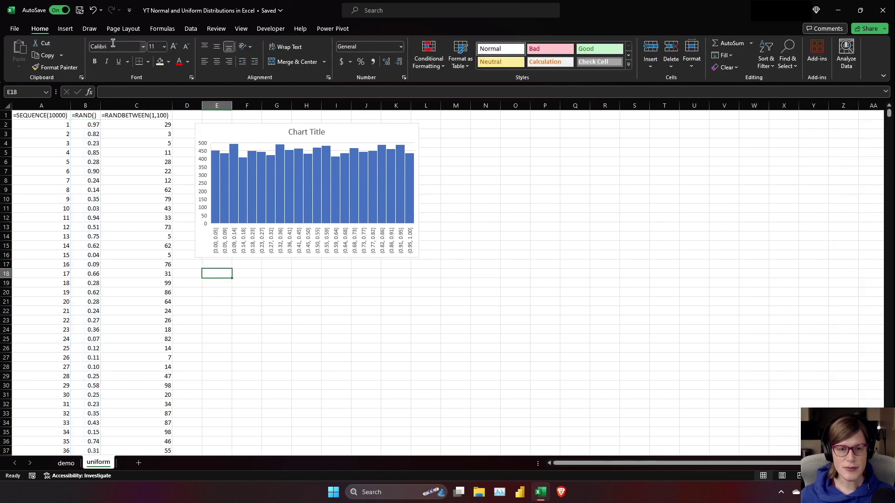
pyautogui.click(65, 28)
pyautogui.click(321, 43)
pyautogui.click(324, 88)
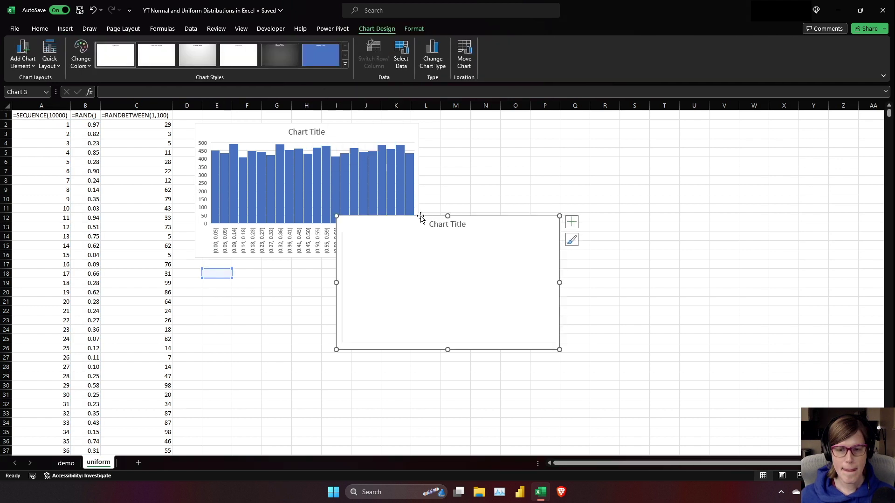
pyautogui.moveTo(420, 225)
pyautogui.mouseDown()
pyautogui.moveTo(304, 254)
pyautogui.moveTo(287, 278)
pyautogui.mouseUp()
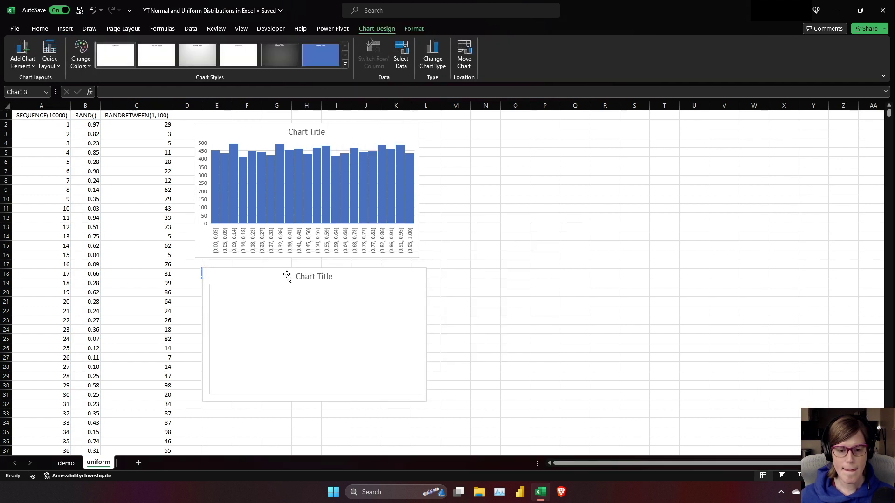
# Set the second histogram's data range to the RANDBETWEEN values in C2:C10001
pyautogui.click(401, 54)
pyautogui.click(877, 350)
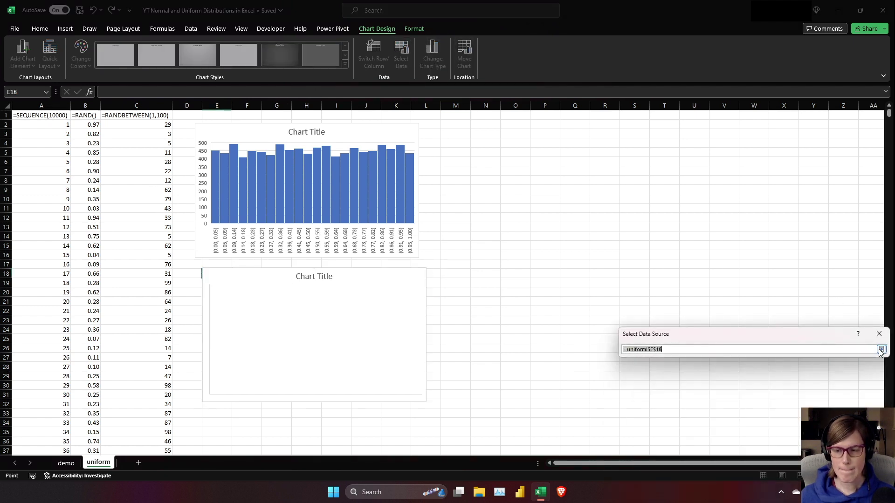
pyautogui.click(158, 124)
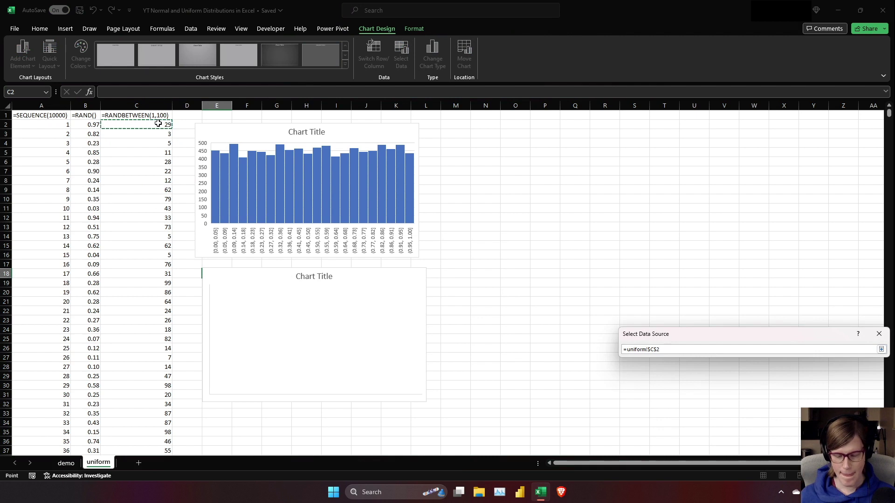
pyautogui.hotkey('ctrl', 'shift', 'Down')
pyautogui.press('Return')
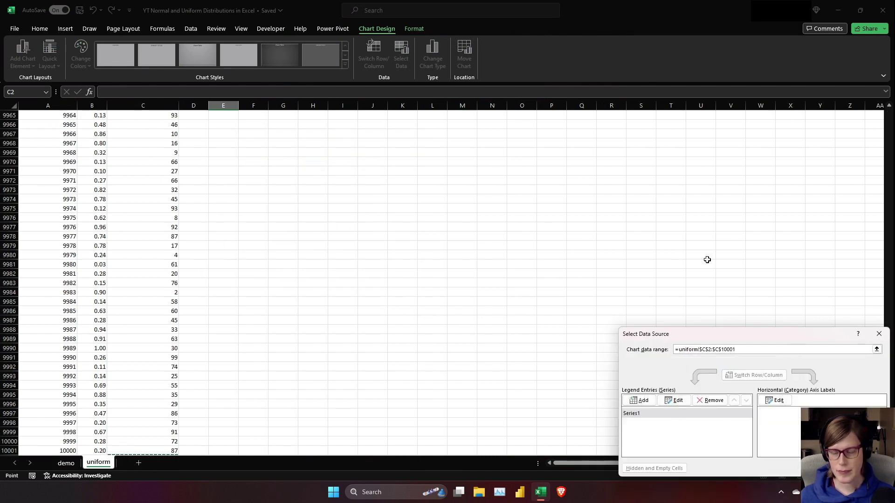
pyautogui.press('Return')
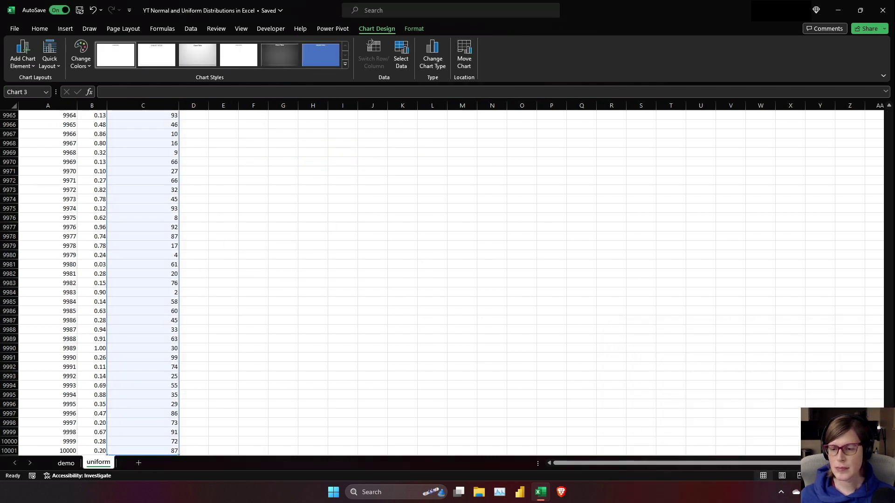
# Set the RANDBETWEEN histogram's horizontal axis to use a fixed number of bins, 22
pyautogui.moveTo(889, 448); pyautogui.dragTo(880, 107)
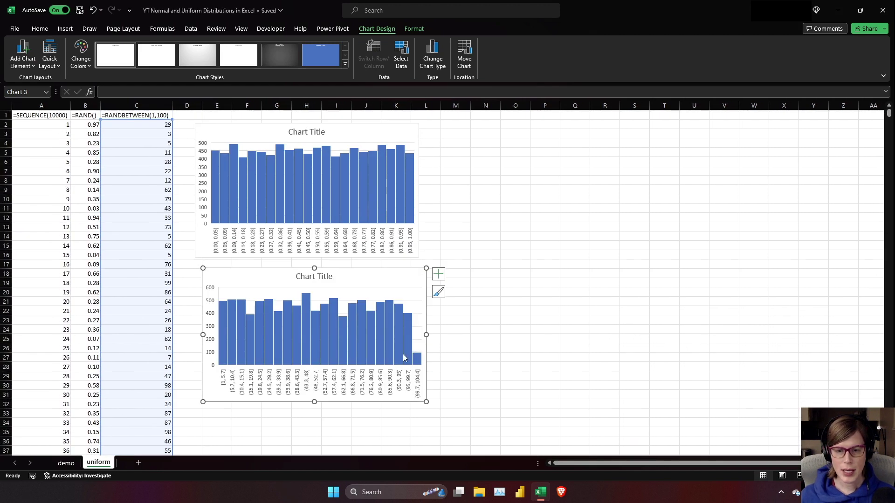
pyautogui.click(417, 383)
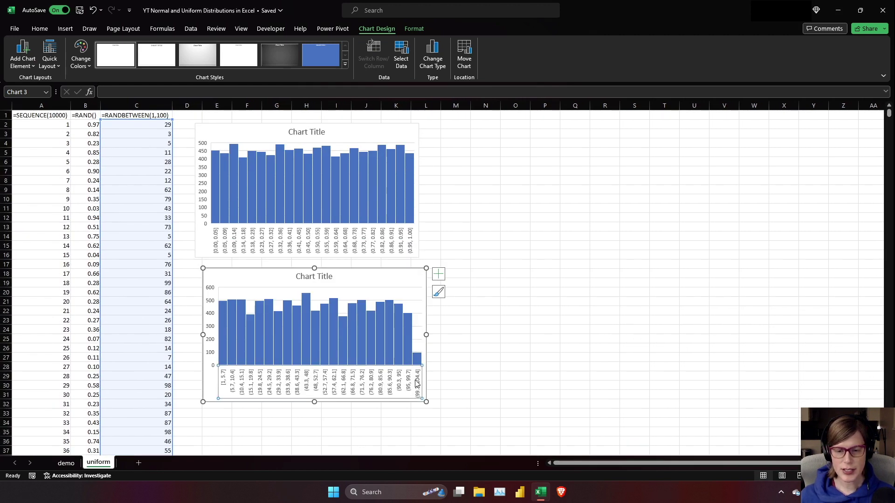
pyautogui.doubleClick(417, 383)
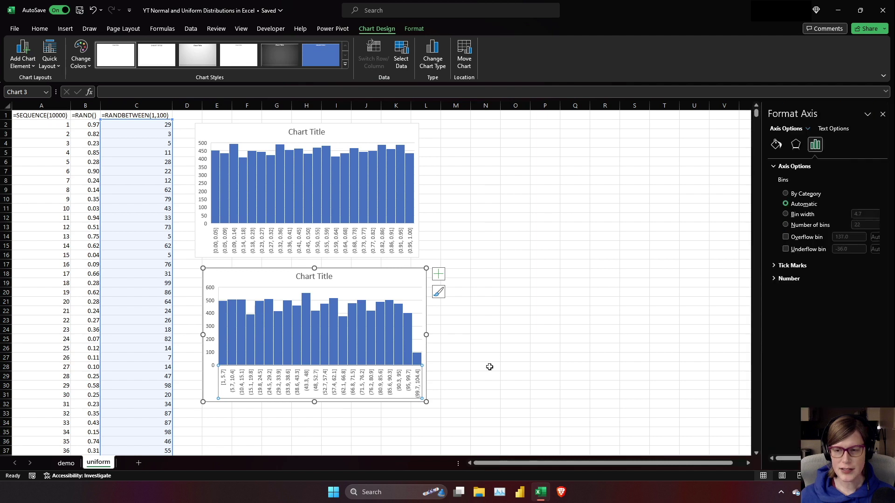
pyautogui.click(786, 224)
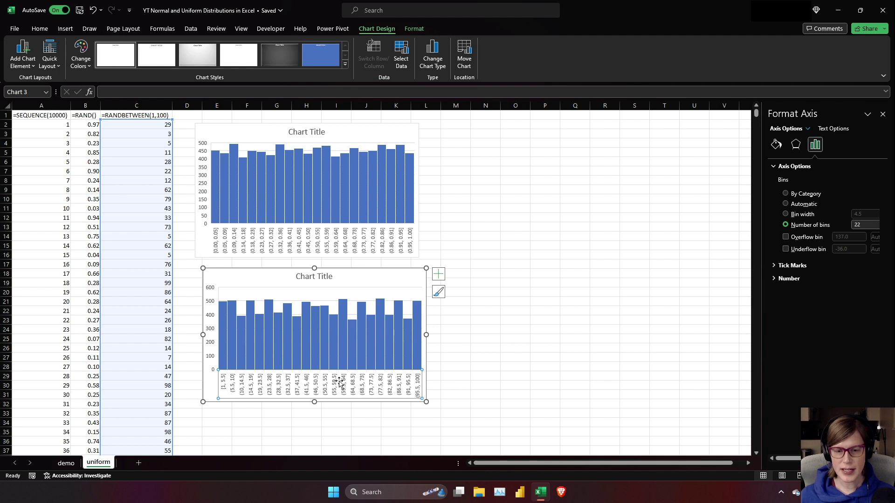
pyautogui.moveTo(325, 371)
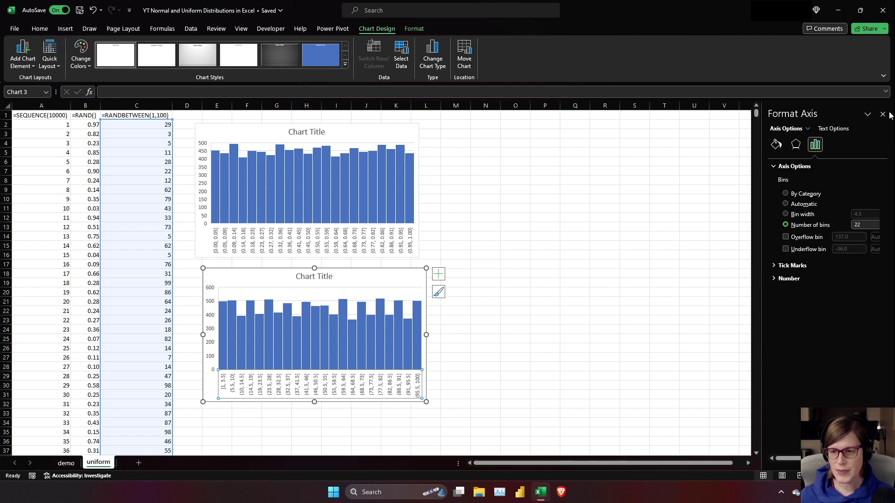
# Add a new worksheet after the uniform sheet and name it normal
pyautogui.rightClick(132, 462)
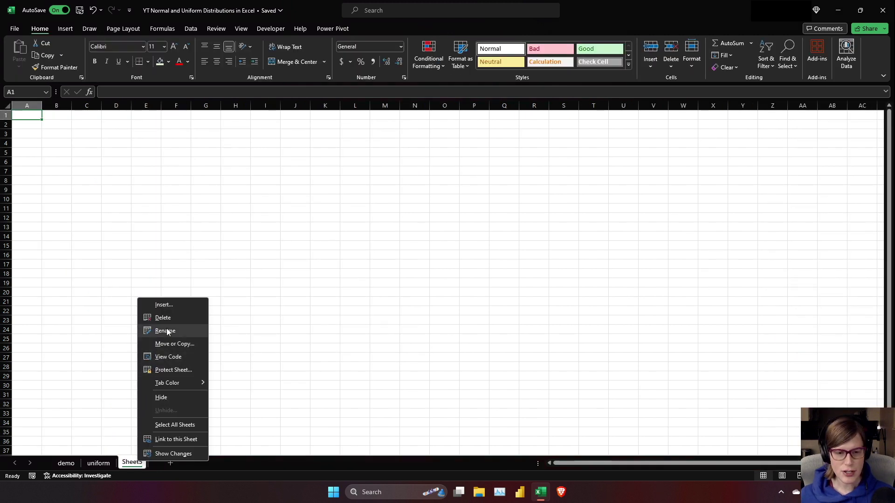
pyautogui.click(166, 328)
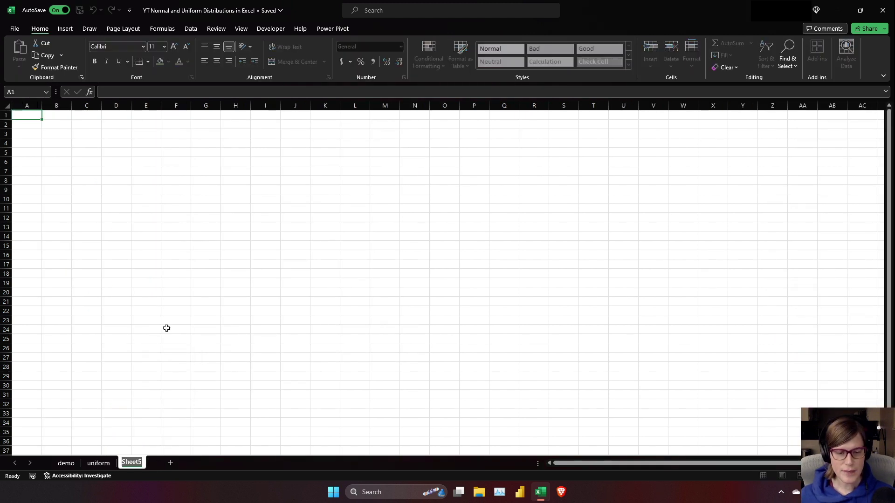
pyautogui.write('normal')
pyautogui.press('Return')
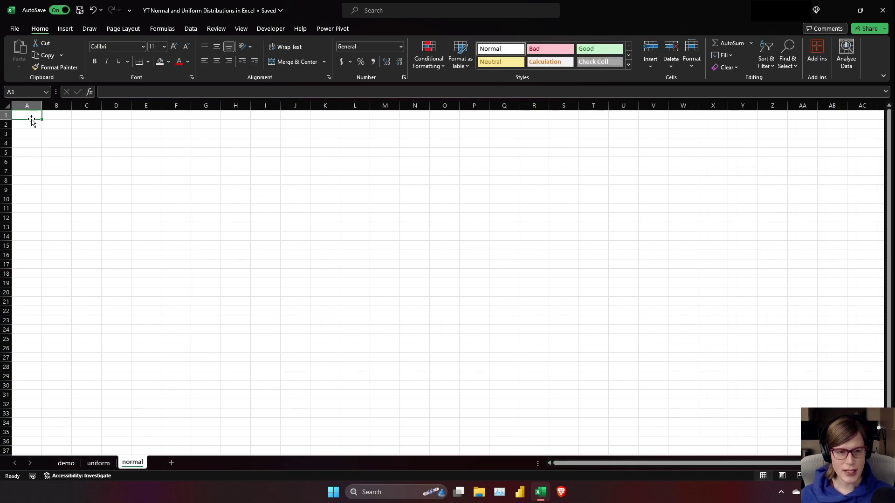
# Enter the headers x, probability and formula in A1:C1 and autofit column B
pyautogui.write('x')
pyautogui.press('Tab')
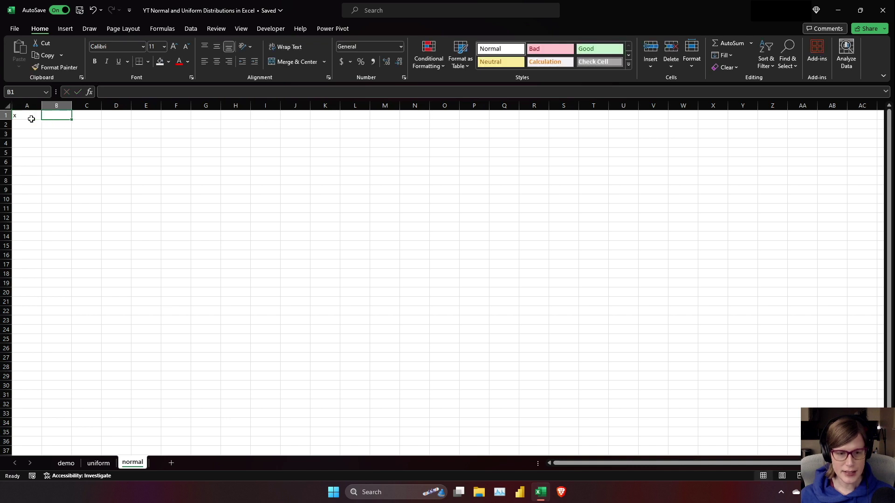
pyautogui.write('probability')
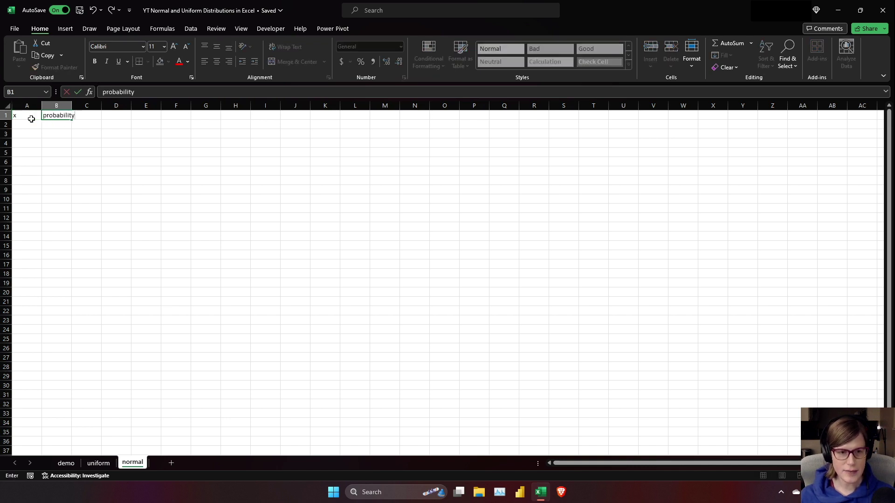
pyautogui.press('Tab')
pyautogui.write('form')
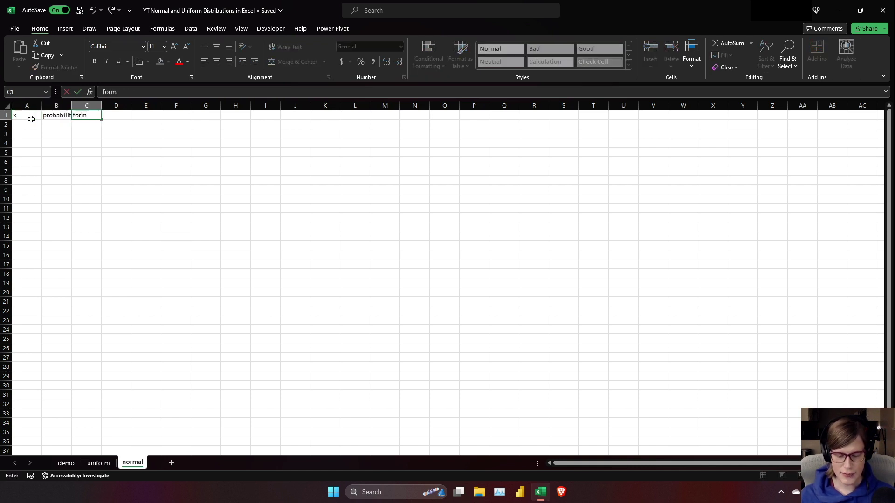
pyautogui.write('ualla')
pyautogui.press('Return')
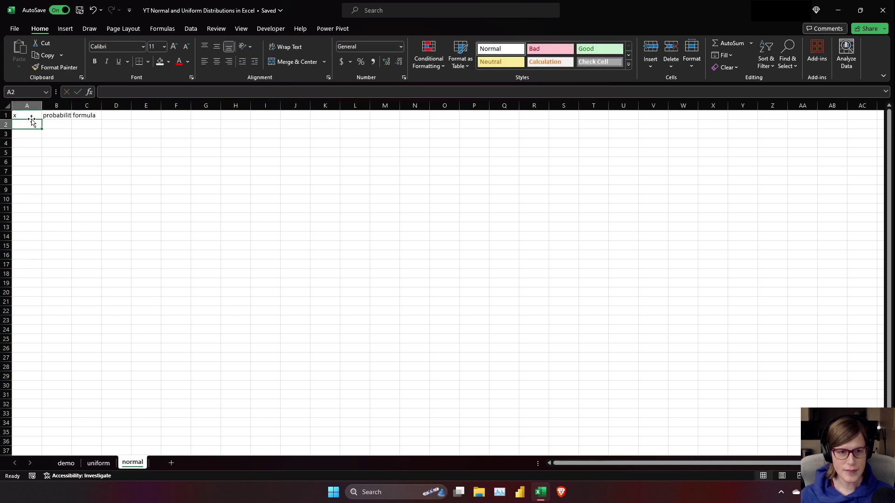
pyautogui.doubleClick(72, 106)
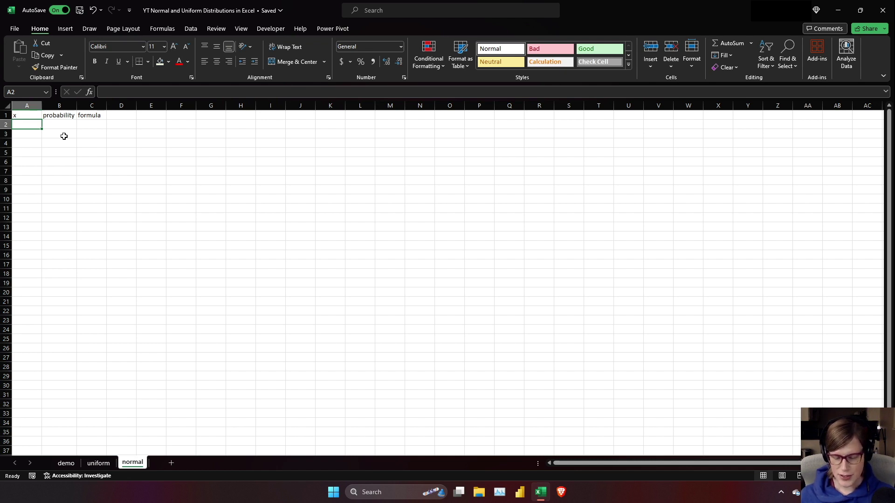
# Enter x value 1 in A2 and =NORM.DIST(A2,0,1,TRUE) in B2, then autofit column B
pyautogui.write('1')
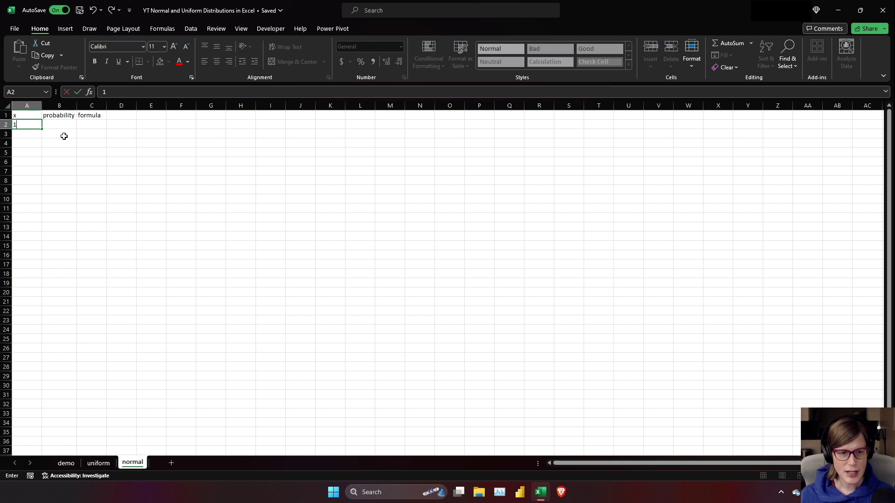
pyautogui.press('Tab')
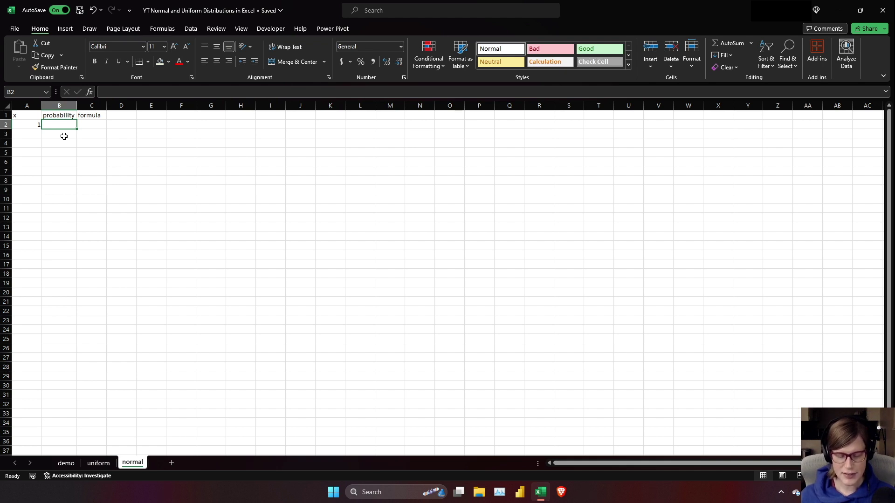
pyautogui.write('=NORM')
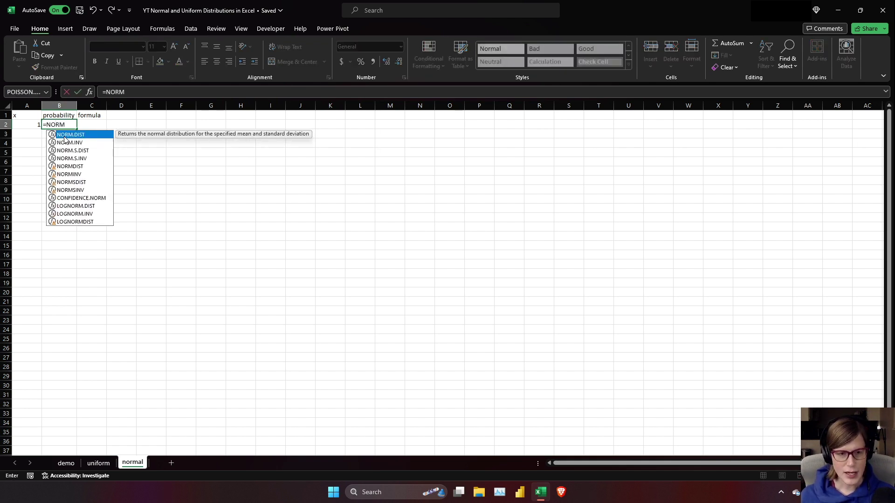
pyautogui.press('Tab')
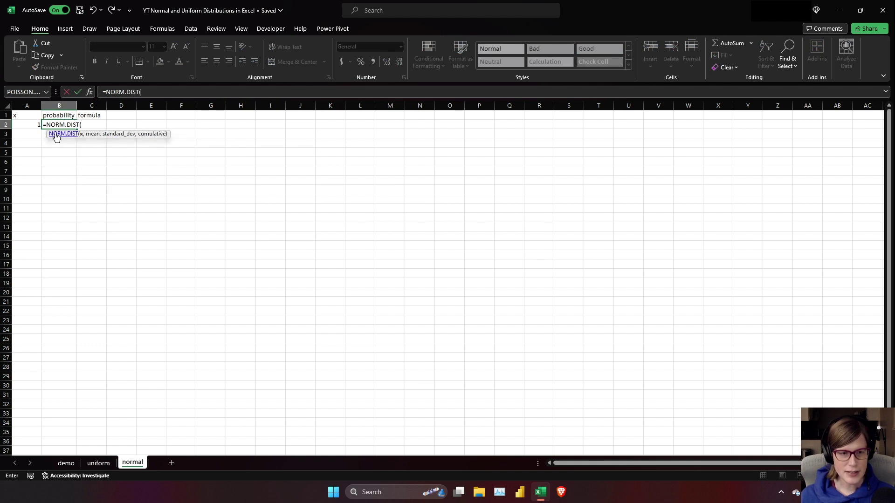
pyautogui.click(28, 125)
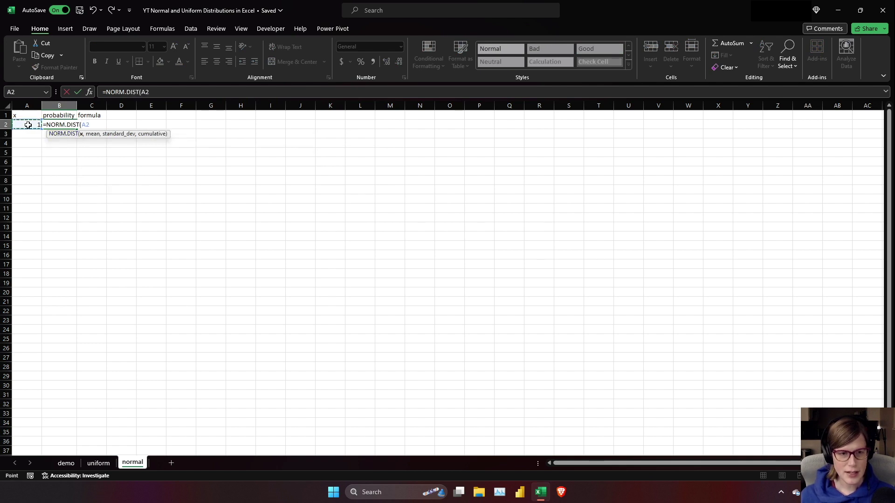
pyautogui.write(',0,1,')
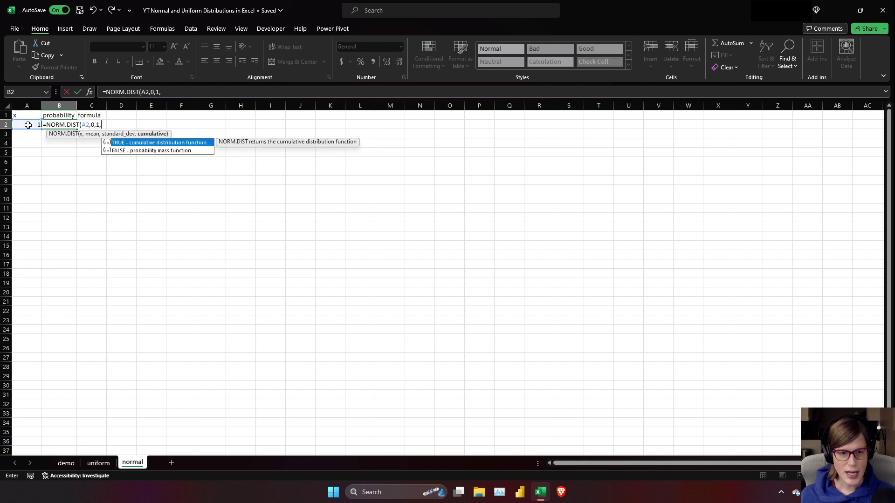
pyautogui.write('TRUE')
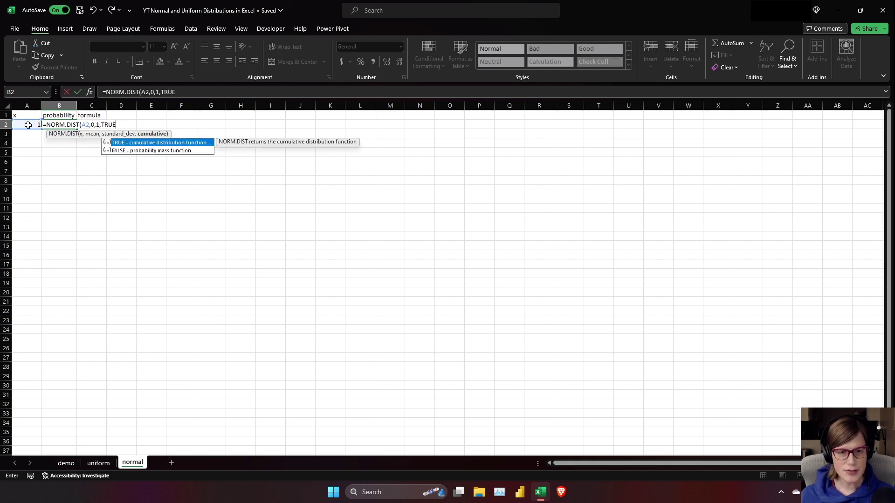
pyautogui.press('Tab')
pyautogui.write(')')
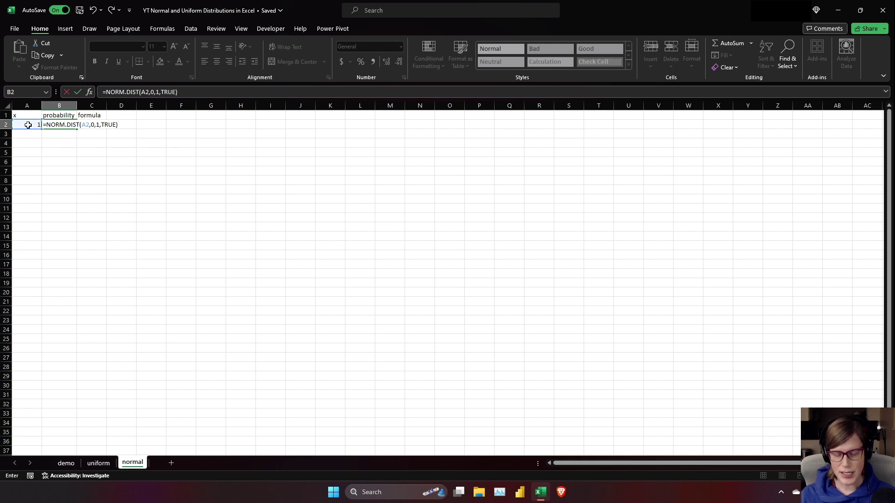
pyautogui.press('Return')
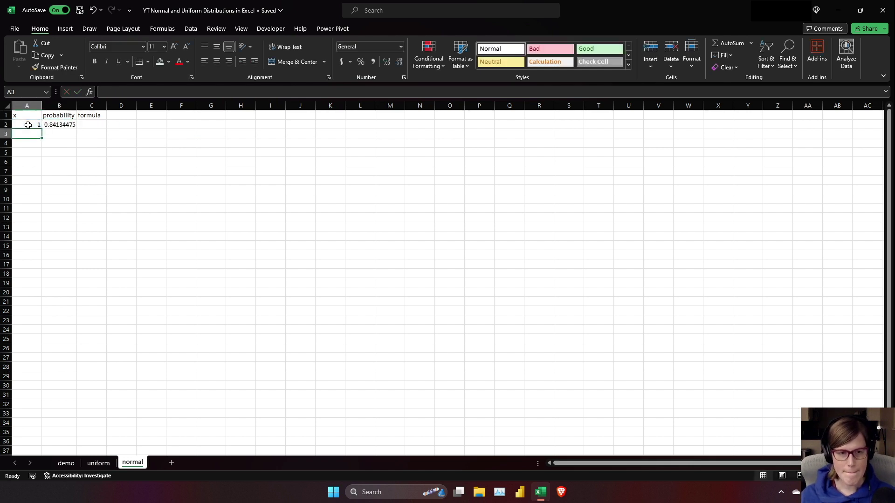
pyautogui.doubleClick(77, 105)
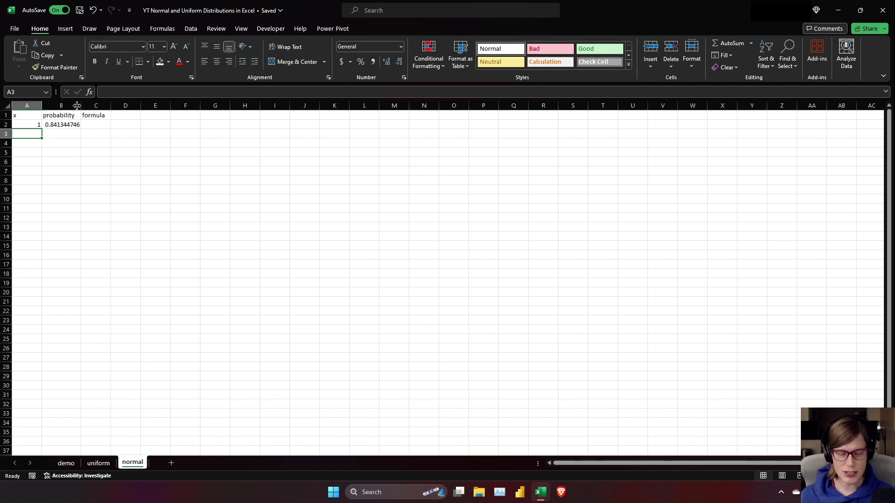
# Display B2's formula as text in C2 with FORMULATEXT and autofit column C
pyautogui.click(99, 128)
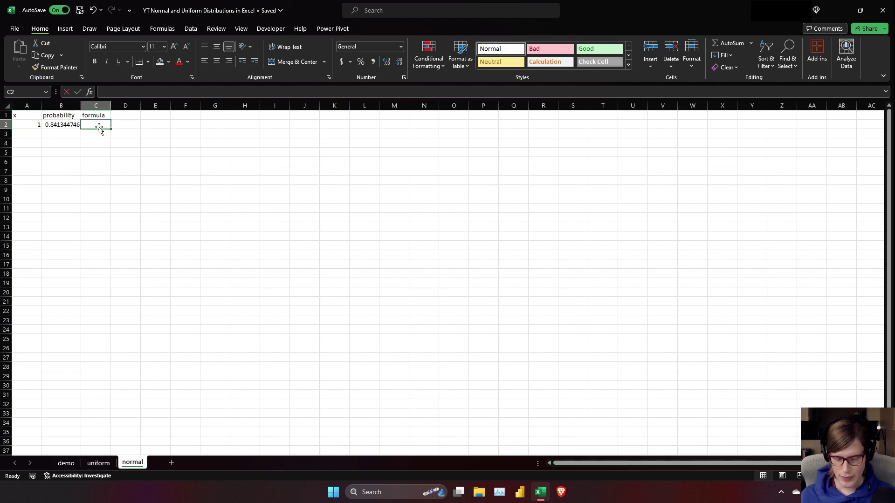
pyautogui.write('=form')
pyautogui.press('Tab')
pyautogui.click(58, 126)
pyautogui.press('Return')
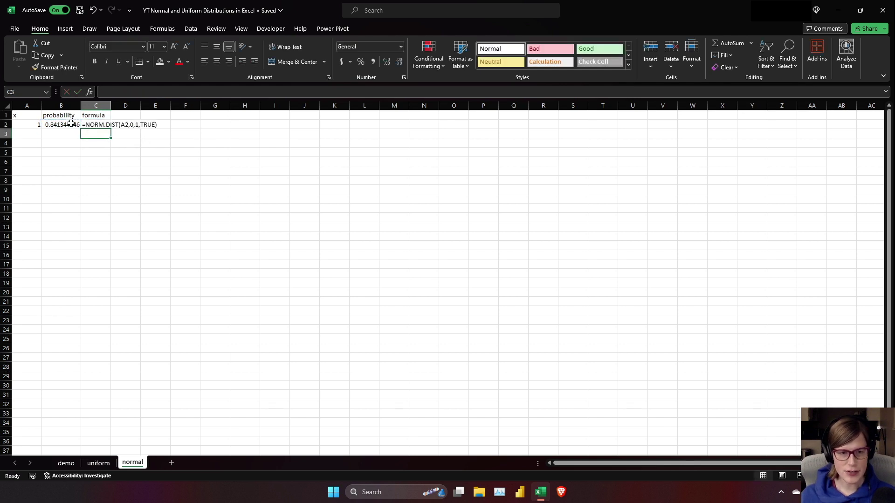
pyautogui.doubleClick(110, 105)
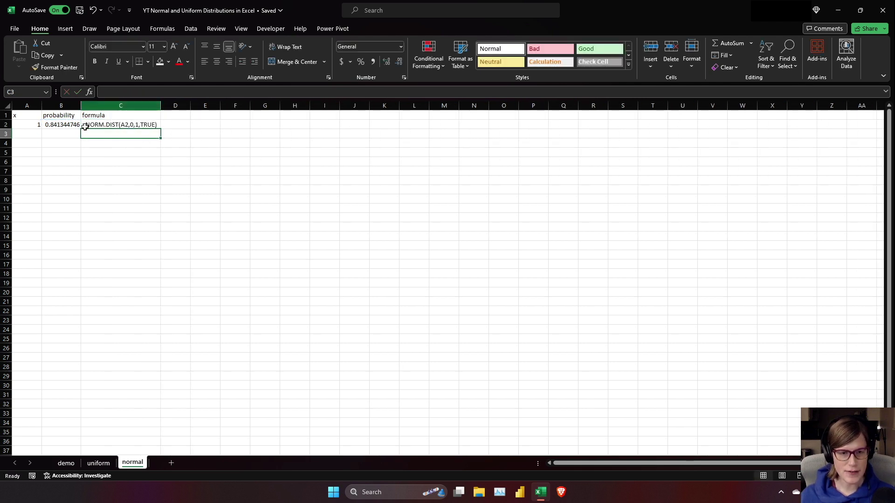
# Enter x value -1 in A3 and its cumulative probability formula =NORM.DIST(A3,0,1,TRUE) in B3
pyautogui.click(27, 132)
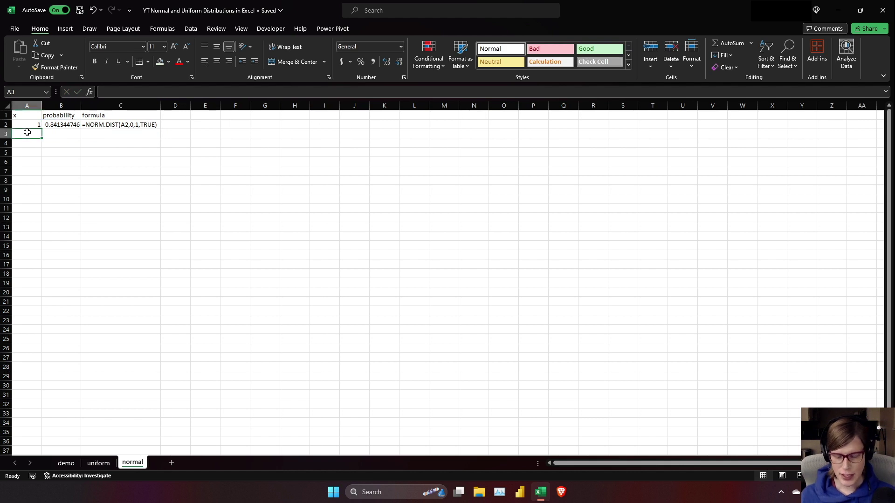
pyautogui.write('-1')
pyautogui.press('Tab')
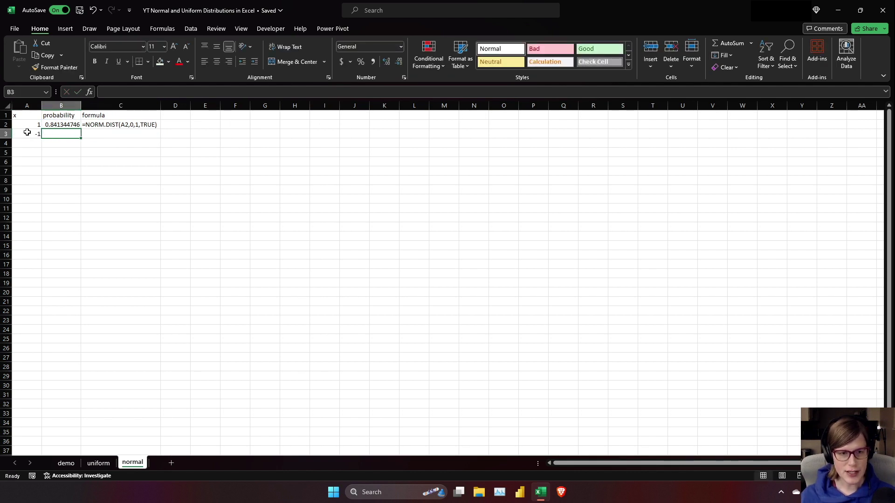
pyautogui.write('=NO')
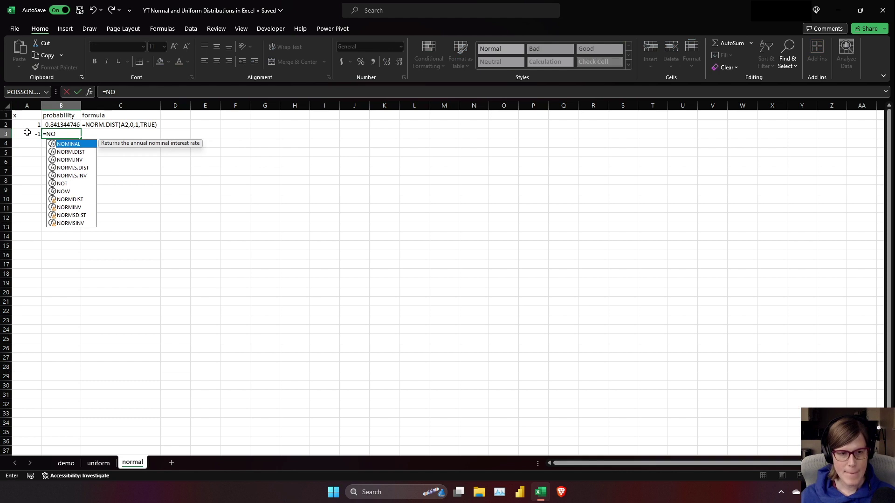
pyautogui.write('RM')
pyautogui.press('Tab')
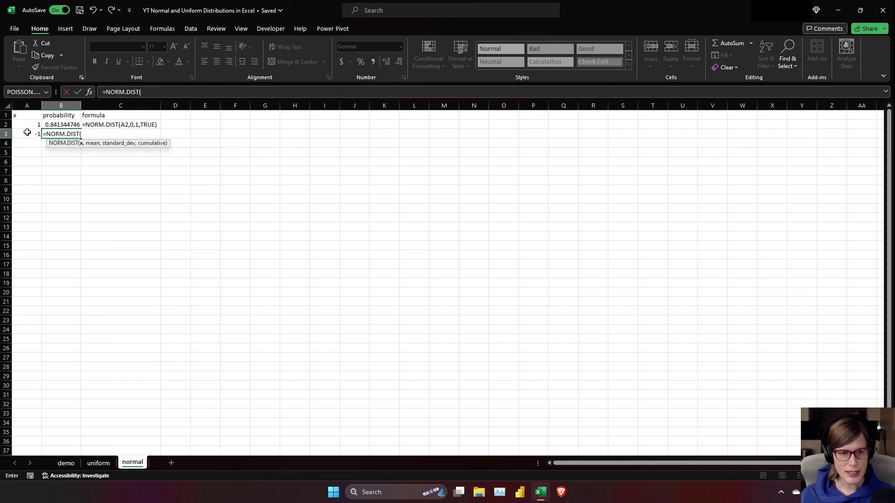
pyautogui.click(22, 134)
pyautogui.write('.DIST(A3')
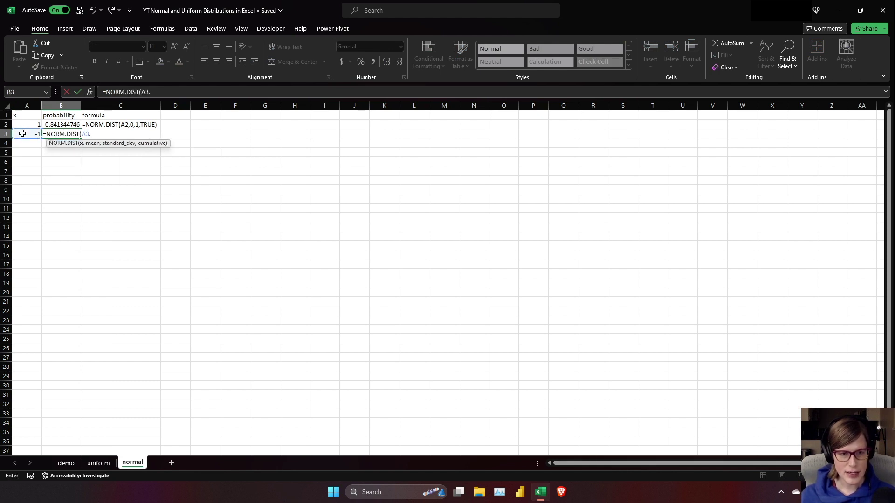
pyautogui.write(',')
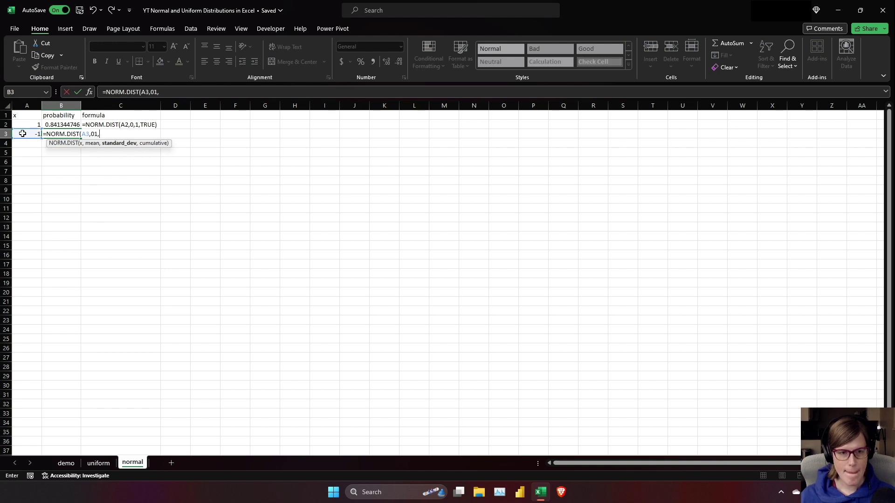
pyautogui.write('0,1,')
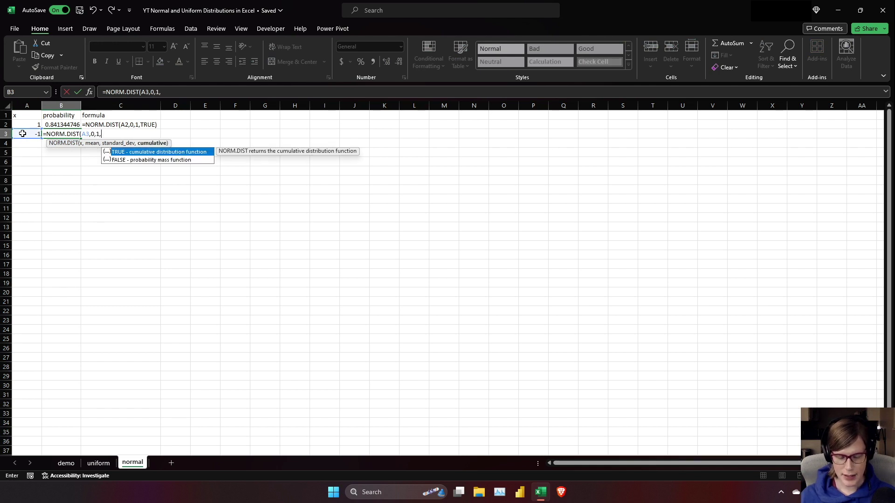
pyautogui.write('TRUE')
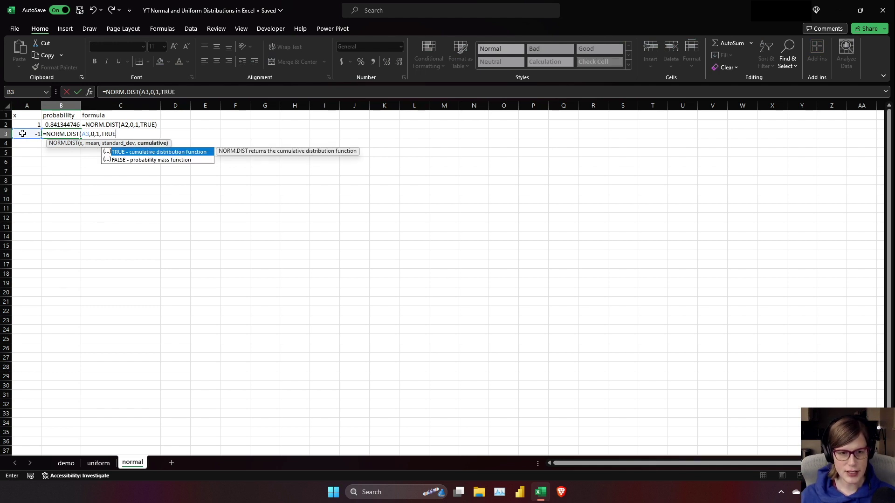
pyautogui.write(')')
pyautogui.press('Tab')
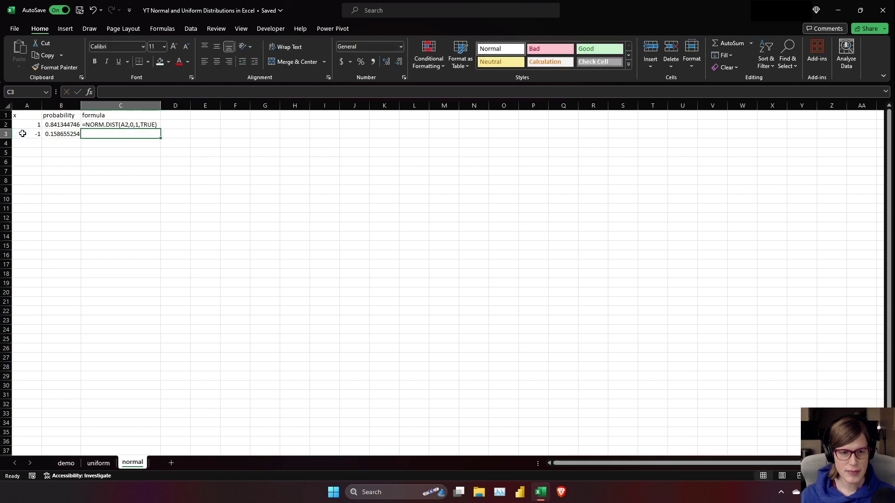
# Display B3's formula as text in C3 with FORMULATEXT
pyautogui.write('=NR')
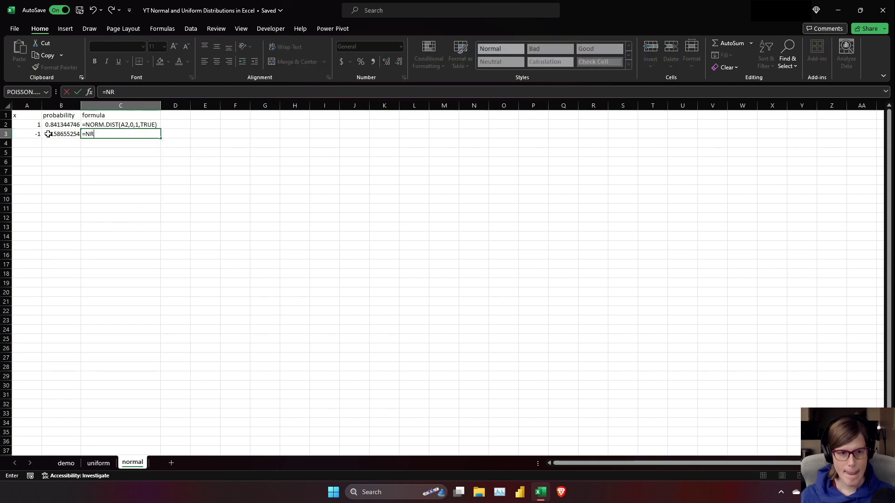
pyautogui.press('BackSpace')
pyautogui.write('ORM')
pyautogui.press('BackSpace')
pyautogui.press('BackSpace')
pyautogui.press('BackSpace')
pyautogui.press('BackSpace')
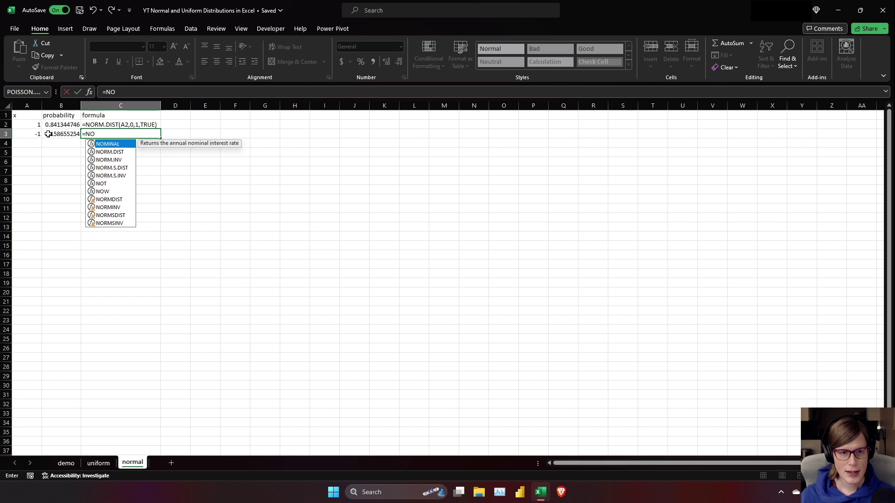
pyautogui.write('FORM')
pyautogui.press('Tab')
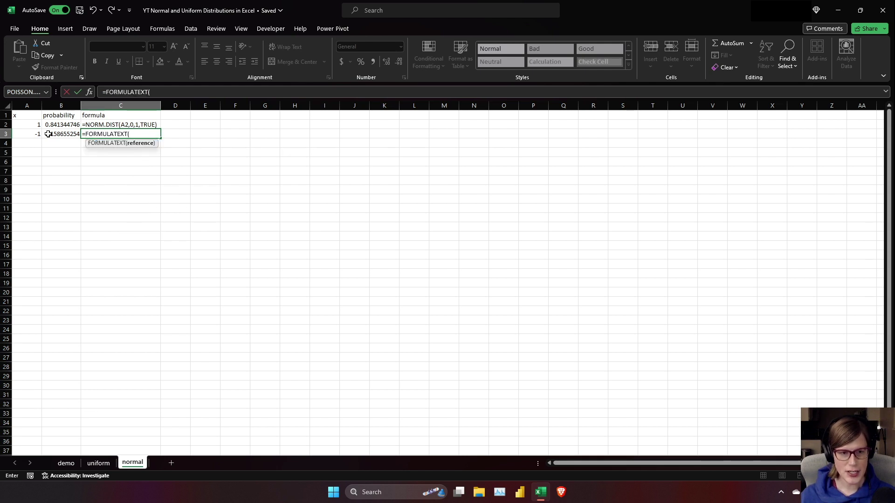
pyautogui.click(60, 134)
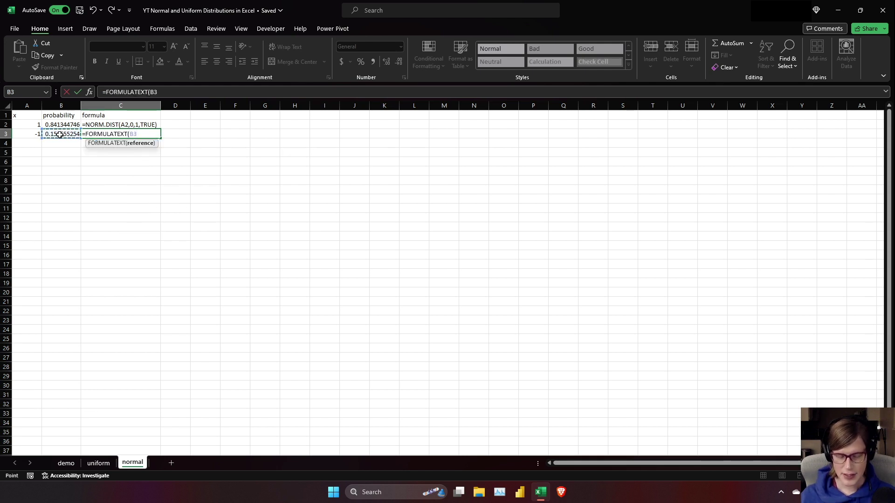
pyautogui.press('Return')
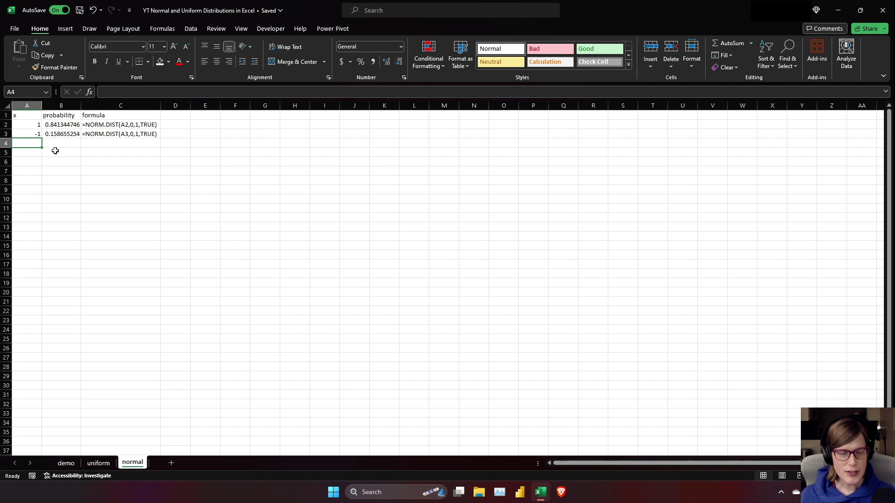
# Enter the headers probability, x and formula in A5:C5 and autofit column A
pyautogui.click(36, 156)
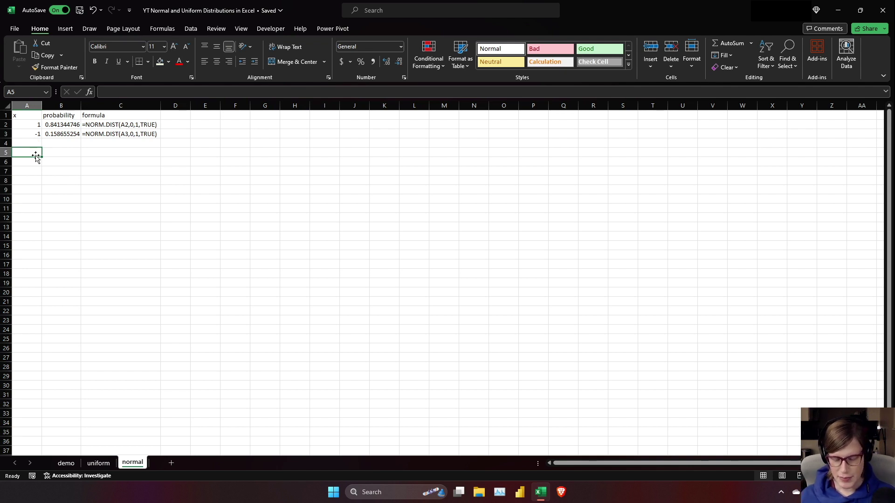
pyautogui.write('probability')
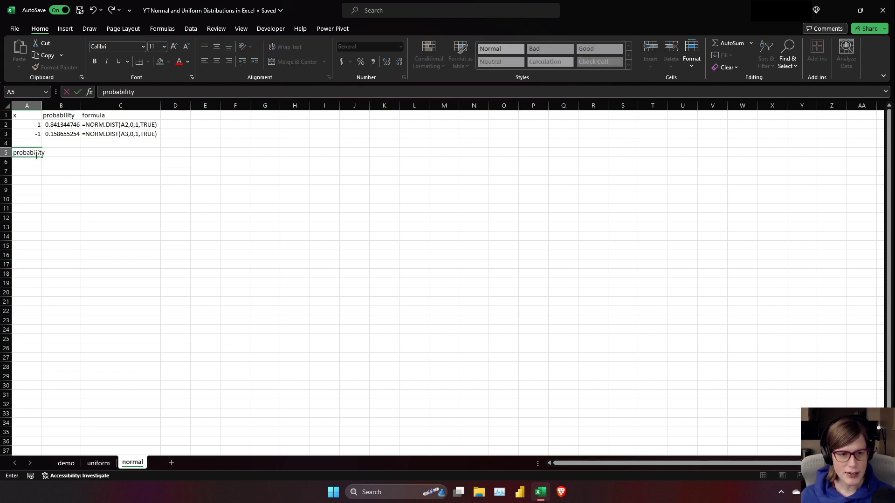
pyautogui.press('Tab')
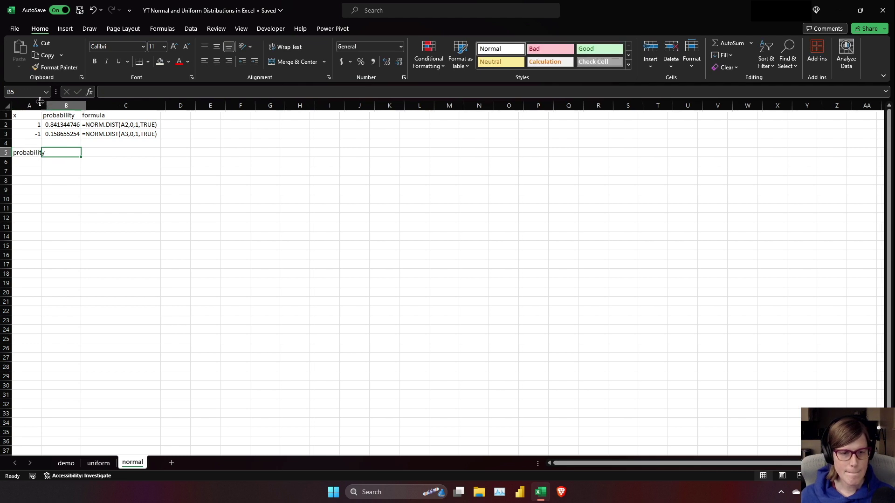
pyautogui.doubleClick(40, 101)
pyautogui.click(55, 155)
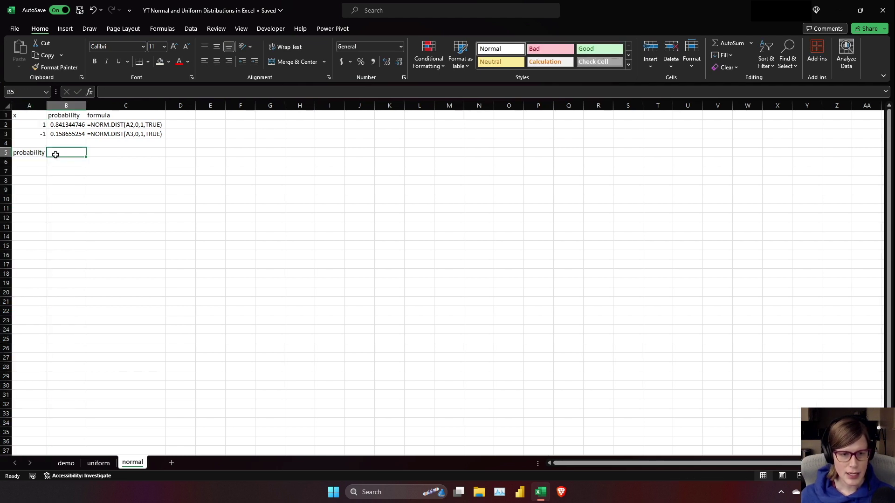
pyautogui.write('x')
pyautogui.press('Tab')
pyautogui.write('formula')
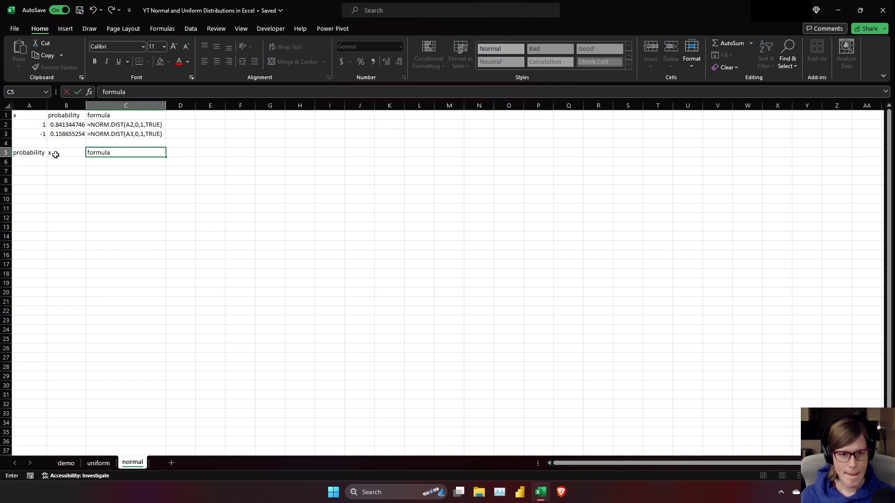
pyautogui.press('Return')
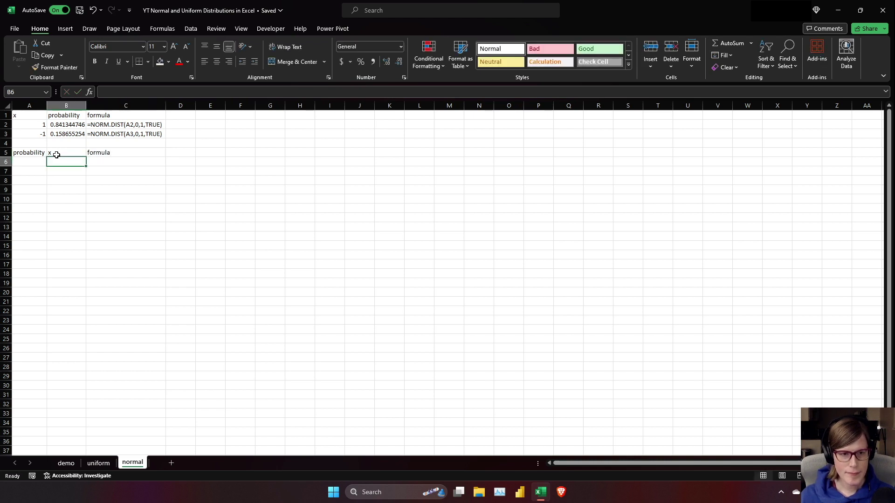
# Copy the two probabilities in B2:B3 and paste them as values only into A6:A7
pyautogui.click(34, 162)
pyautogui.moveTo(72, 124); pyautogui.dragTo(69, 134)
pyautogui.rightClick(70, 134)
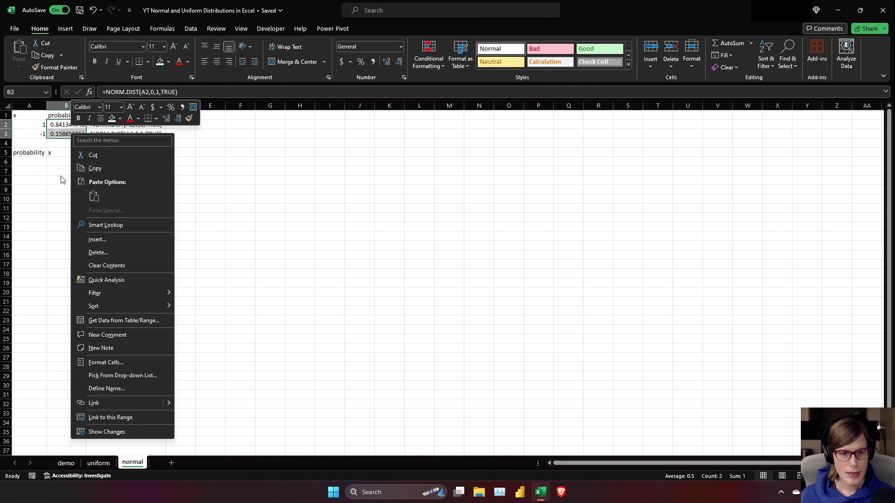
pyautogui.click(85, 169)
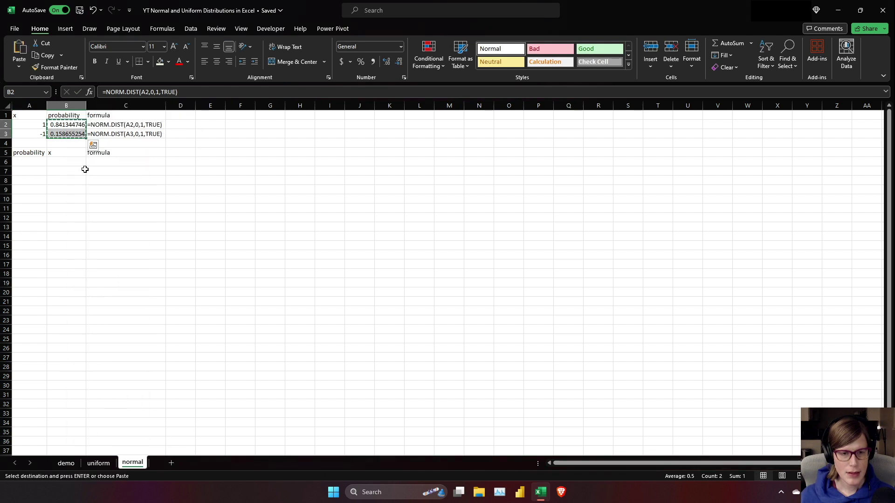
pyautogui.click(27, 162)
pyautogui.rightClick(29, 165)
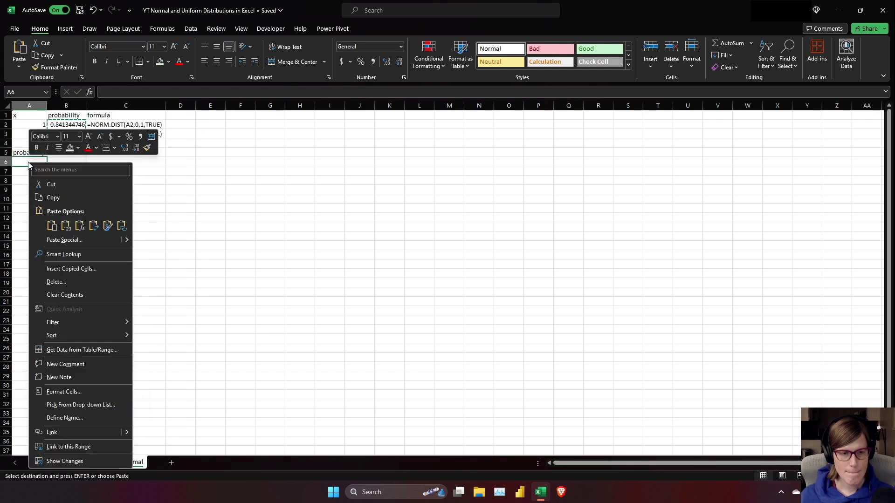
pyautogui.click(66, 225)
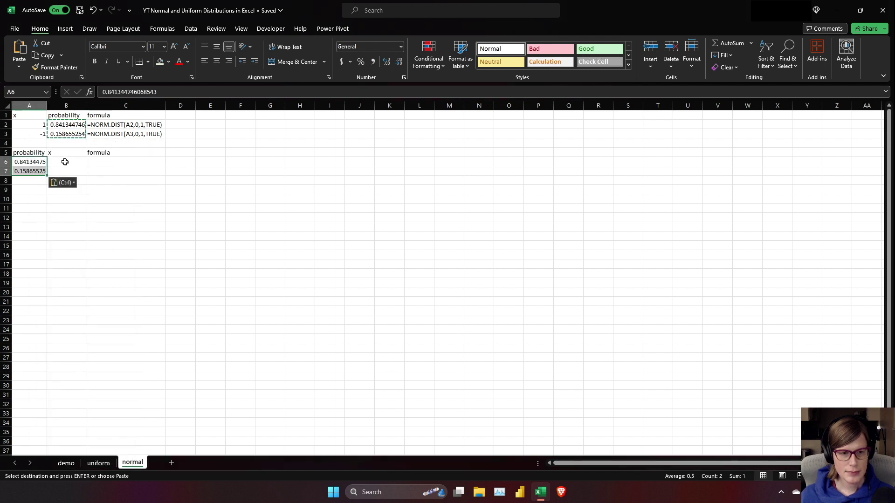
# Enter the inverse normal formula =NORM.INV(A6,0,1) in B6 and compare it with the original x in A2
pyautogui.click(65, 162)
pyautogui.write('=norm')
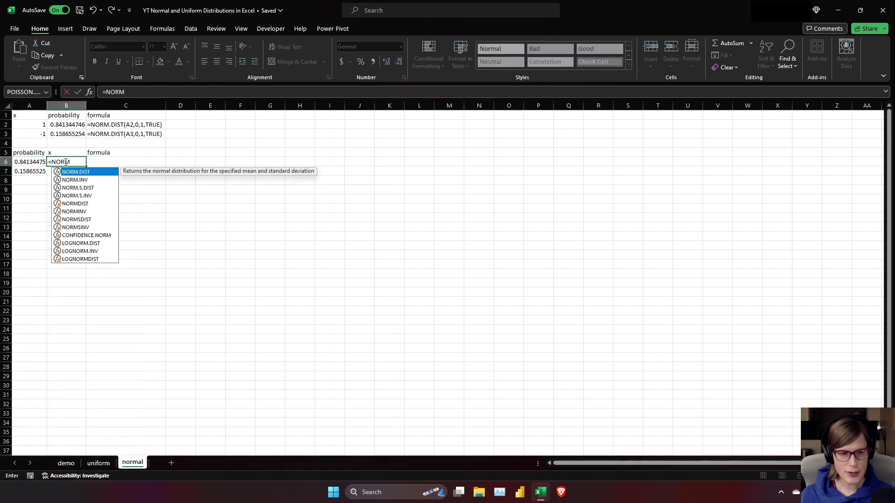
pyautogui.press('Left')
pyautogui.click(65, 162)
pyautogui.write('=NOR')
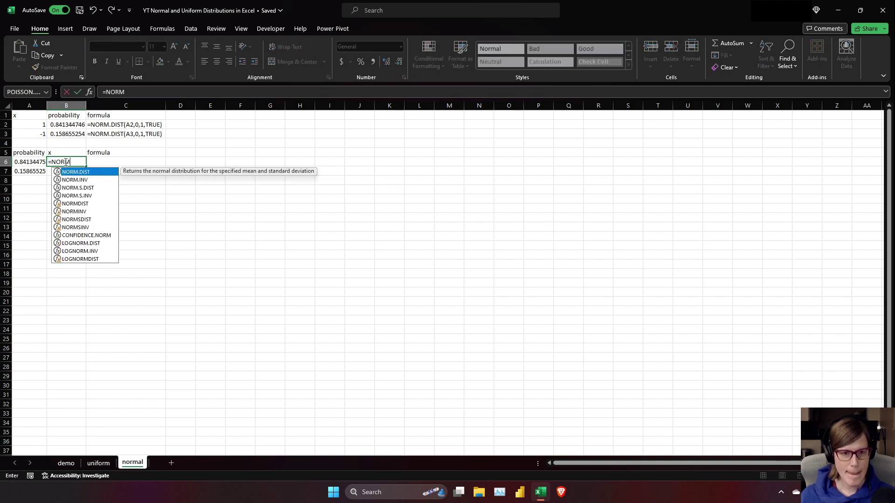
pyautogui.press('Down')
pyautogui.press('Tab')
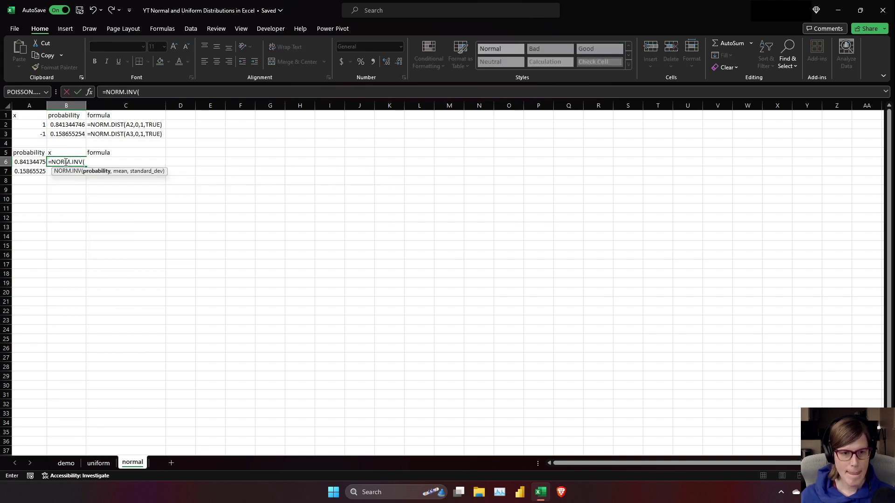
pyautogui.click(31, 162)
pyautogui.write(',0,')
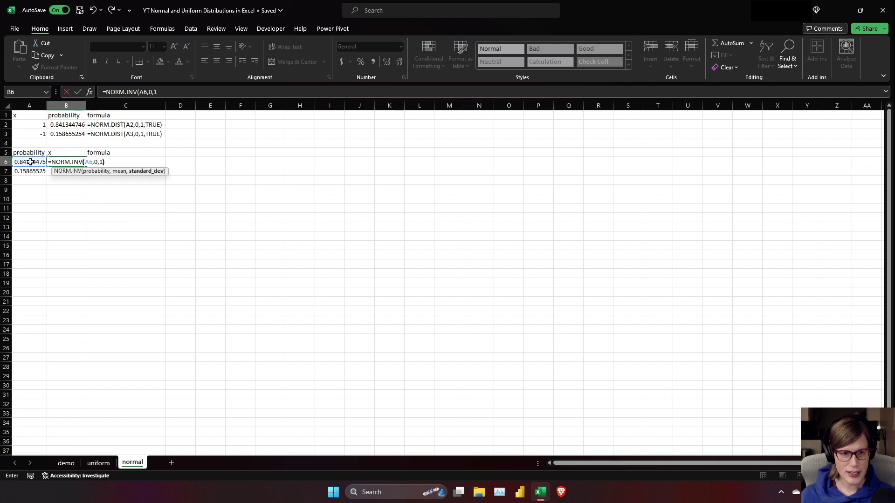
pyautogui.write('1')
pyautogui.press('Return')
pyautogui.click(73, 161)
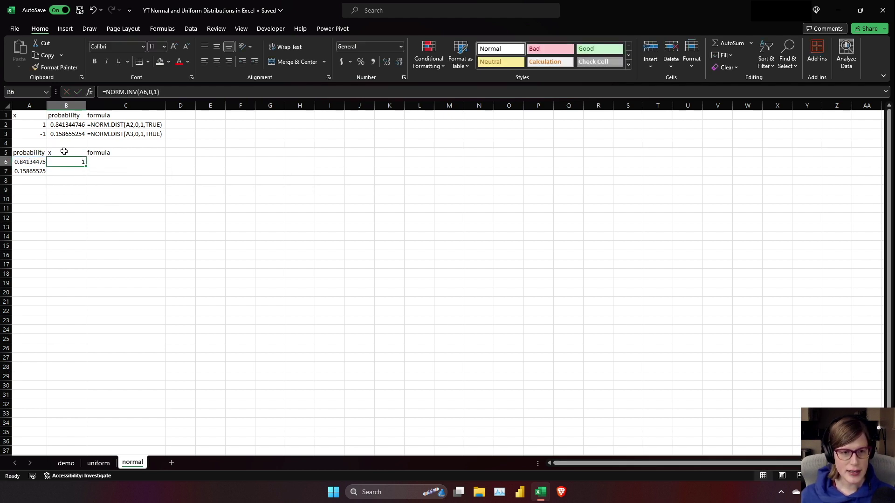
pyautogui.click(34, 125)
# Enter the inverse normal formula =NORM.INV(A7,0,1) in B7 and compare it with the original x in A3
pyautogui.click(62, 171)
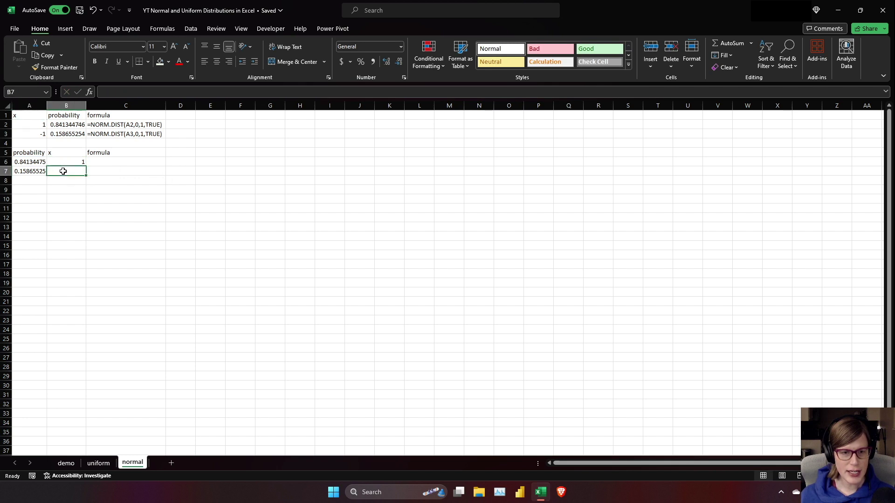
pyautogui.write('=NO')
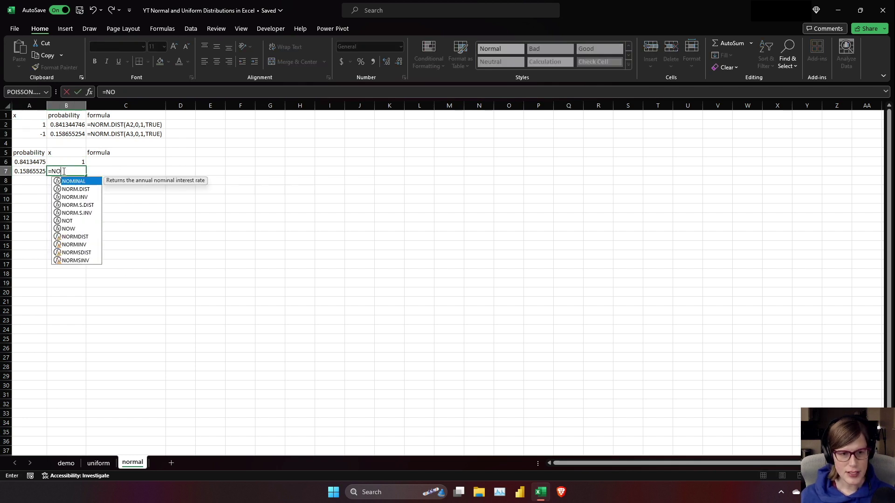
pyautogui.write('RM.i')
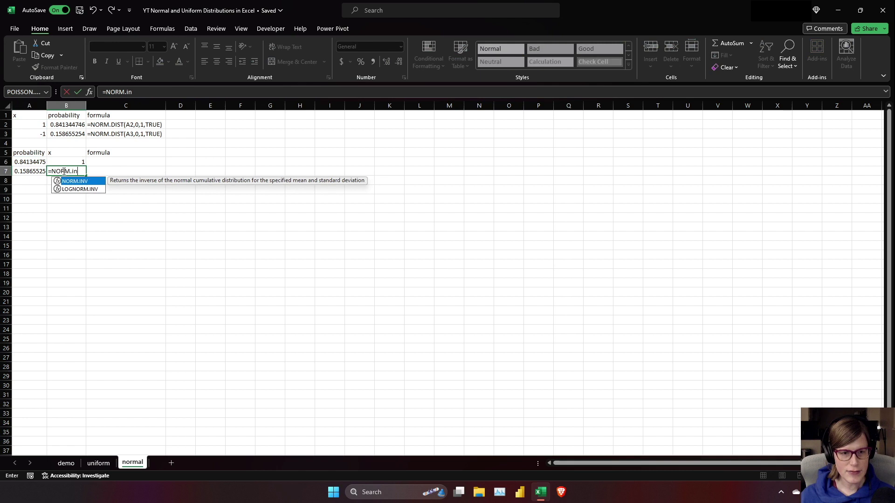
pyautogui.write('n')
pyautogui.press('Tab')
pyautogui.click(33, 172)
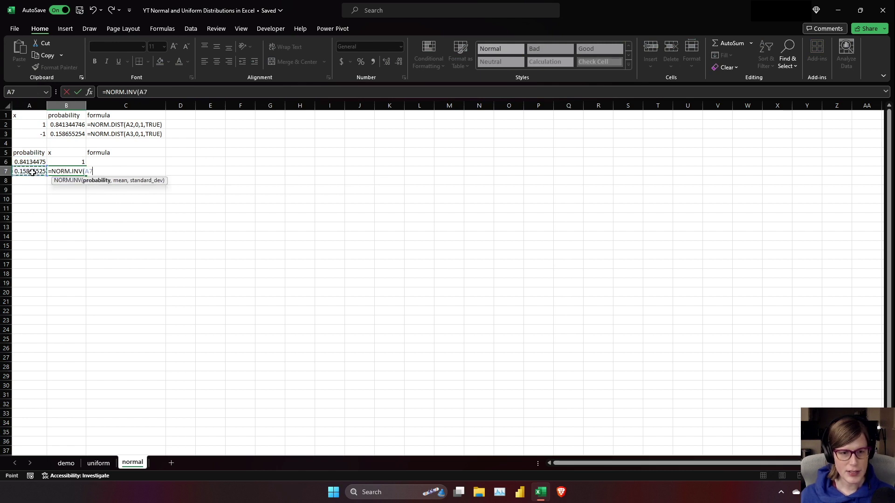
pyautogui.write(',0,')
pyautogui.write('1,')
pyautogui.write(')')
pyautogui.press('Return')
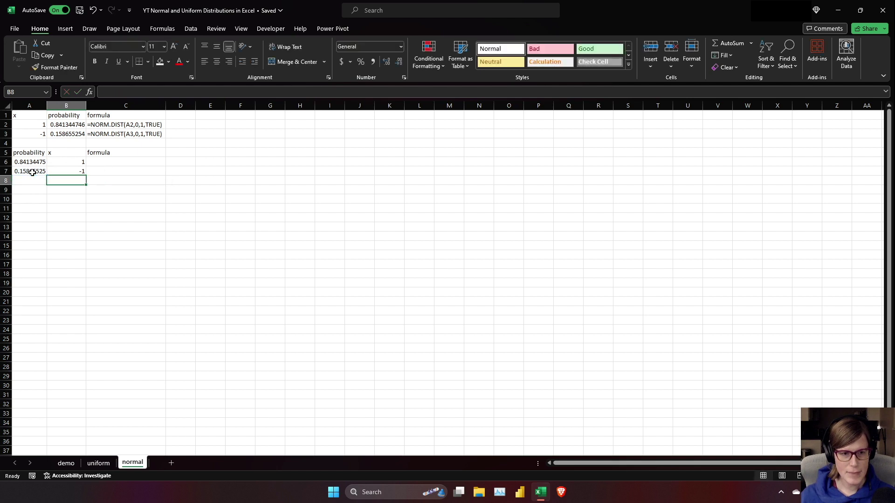
pyautogui.click(56, 171)
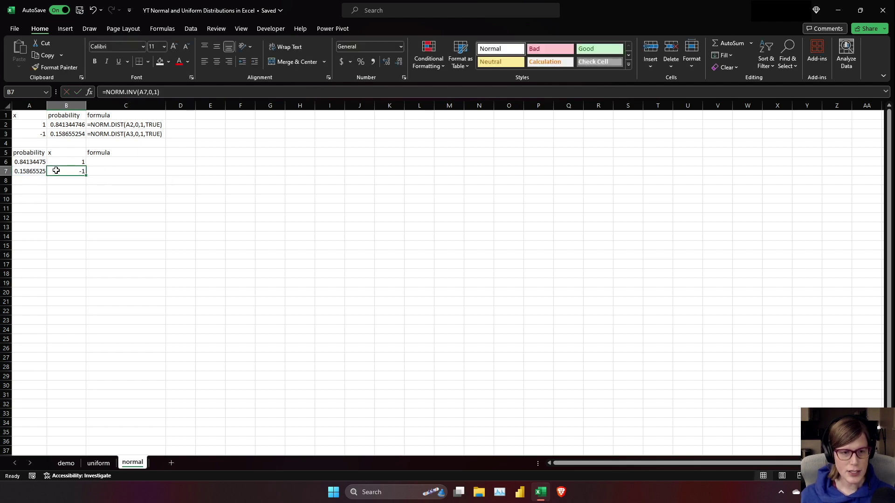
pyautogui.click(29, 134)
# Display the formulas of B6 and B7 as text in C6 and C7 with FORMULATEXT
pyautogui.click(110, 159)
pyautogui.write('=formula')
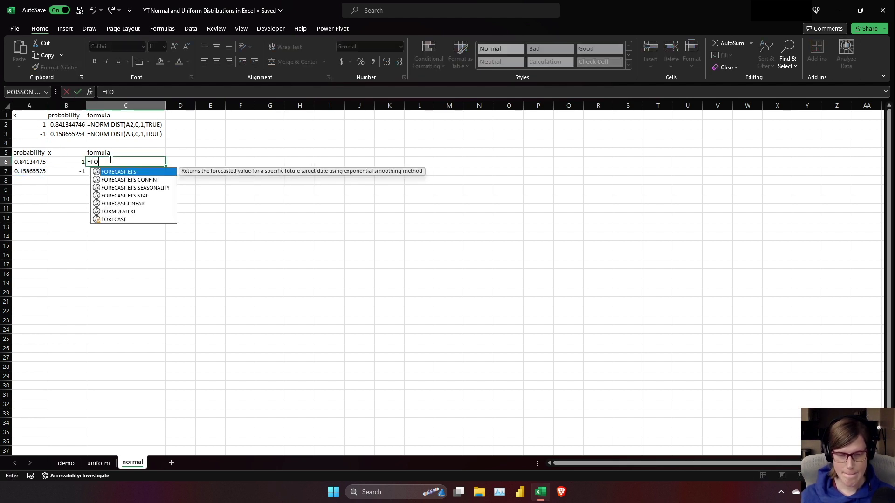
pyautogui.press('Tab')
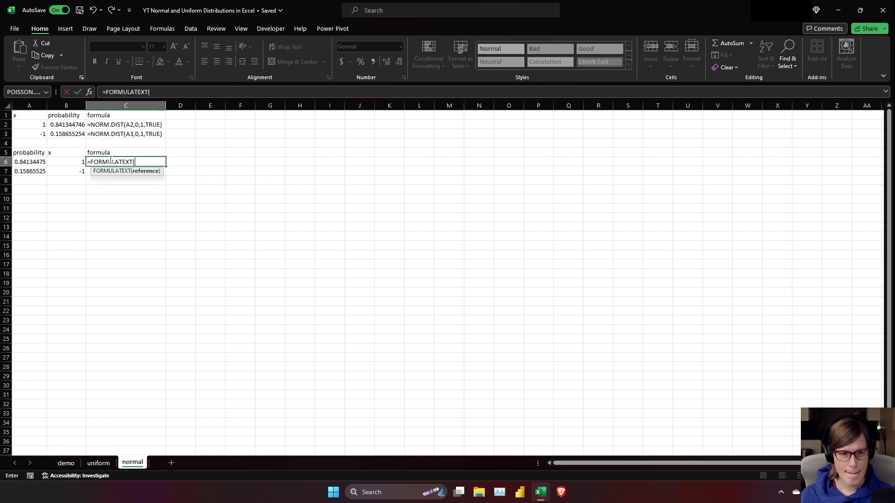
pyautogui.click(70, 162)
pyautogui.press('Return')
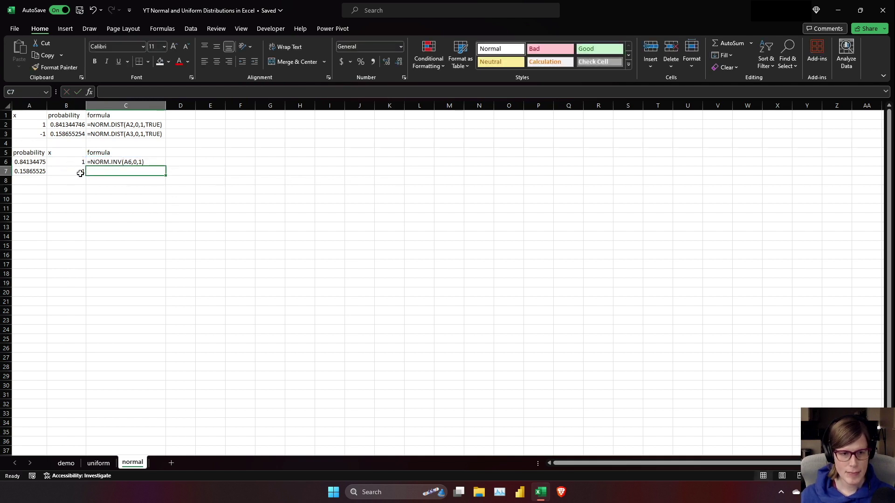
pyautogui.write('=FORM')
pyautogui.press('Tab')
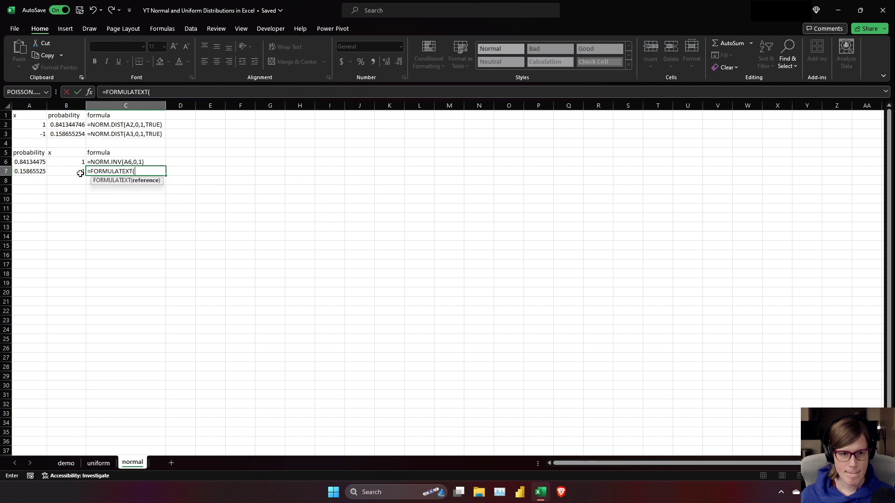
pyautogui.click(69, 172)
pyautogui.press('Return')
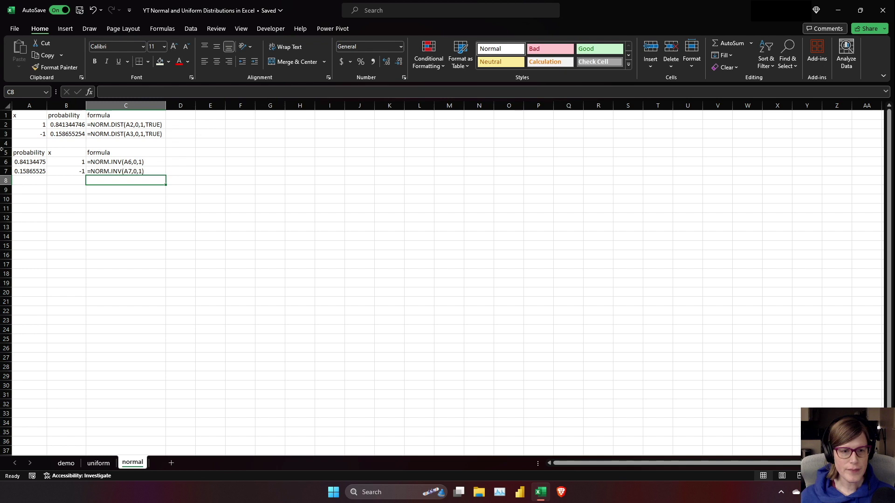
# Insert a blank row at row 4 between the two tables
pyautogui.click(6, 143)
pyautogui.rightClick(7, 145)
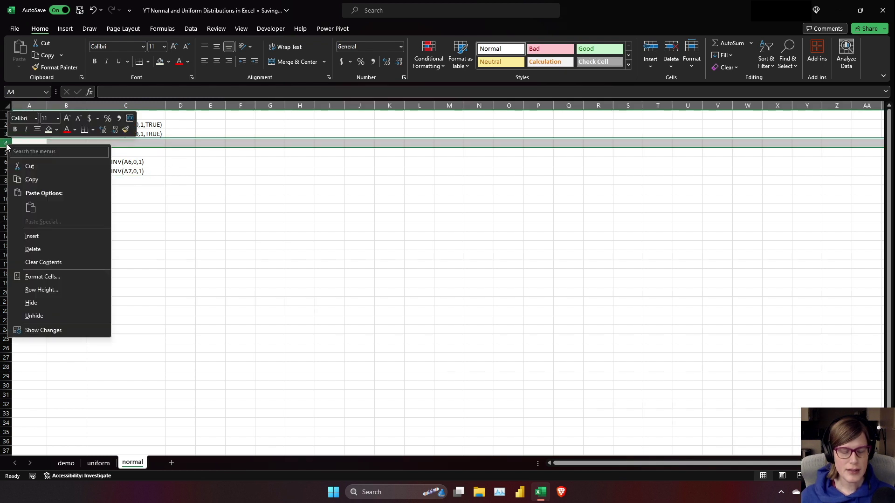
pyautogui.press('Escape')
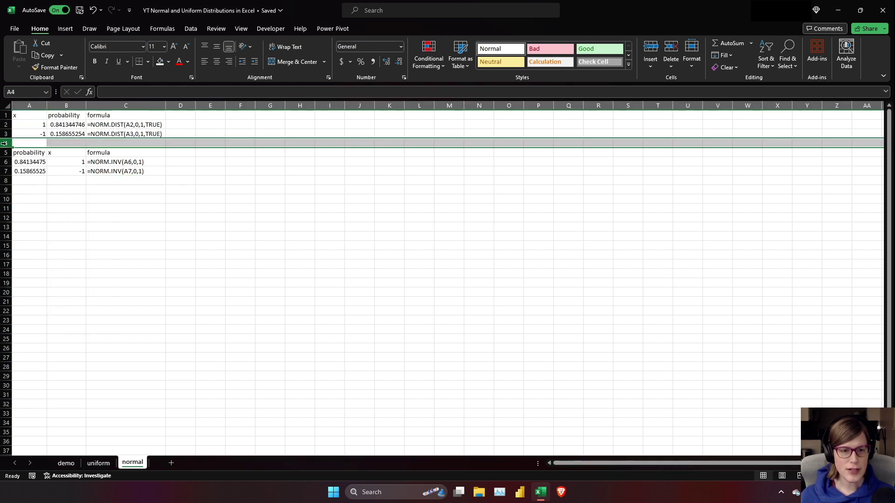
pyautogui.rightClick(7, 146)
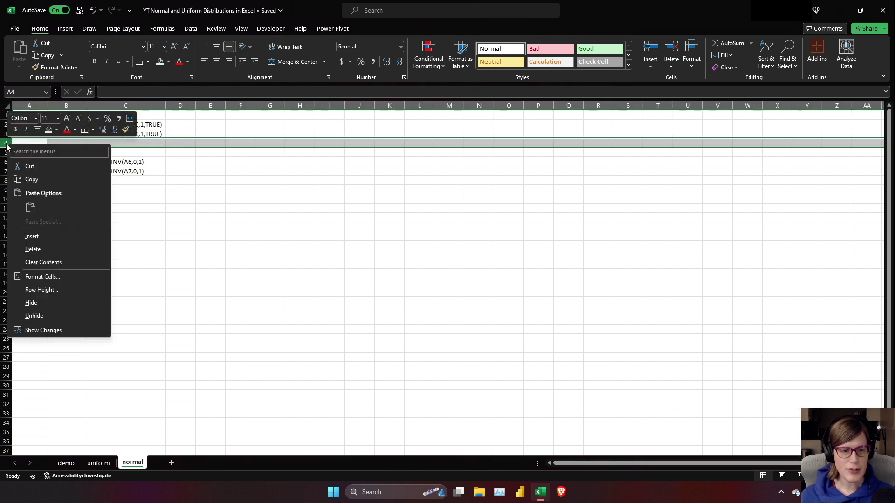
pyautogui.click(29, 236)
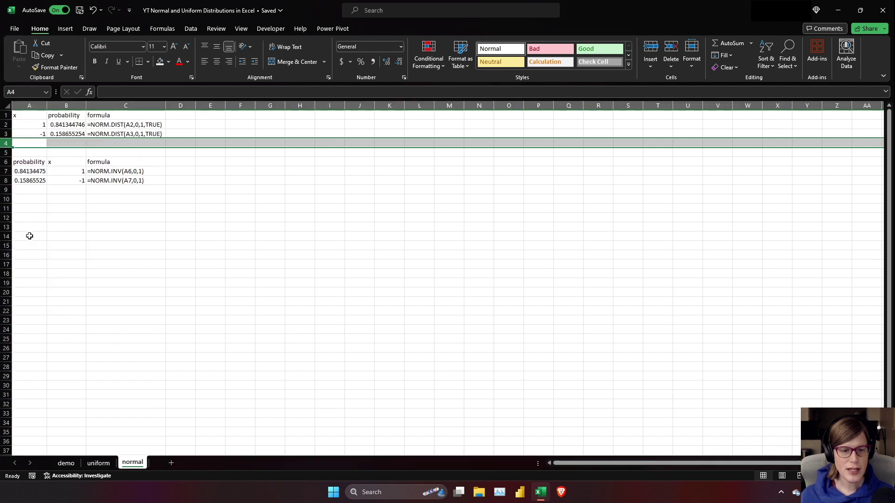
# Enter =B2-B3 in B4 to calculate the probability between x values -1 and 1
pyautogui.click(61, 146)
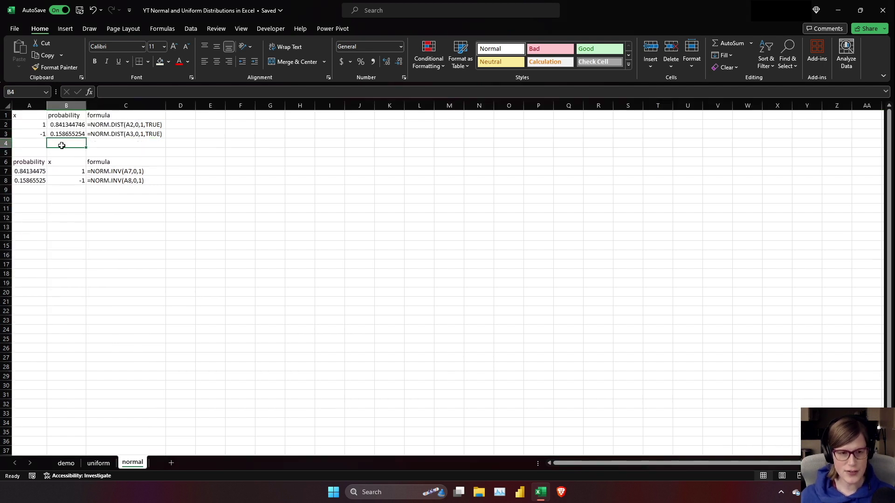
pyautogui.write('=')
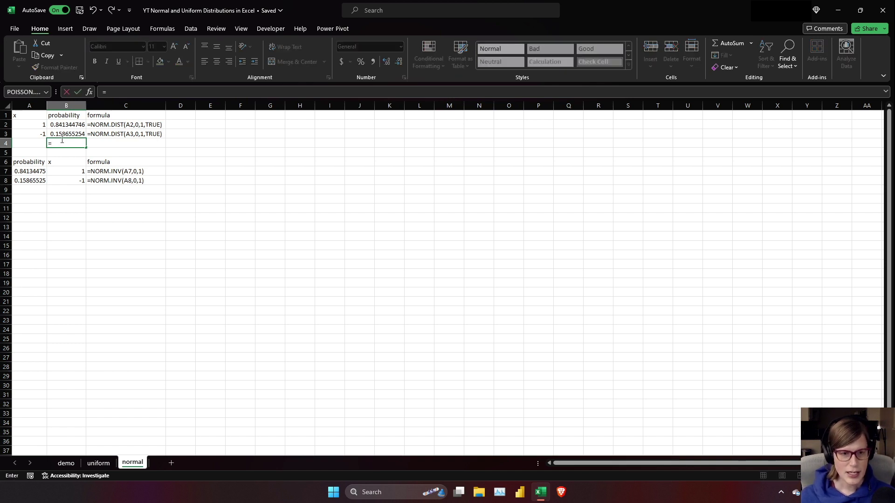
pyautogui.click(62, 127)
pyautogui.write('-')
pyautogui.click(67, 134)
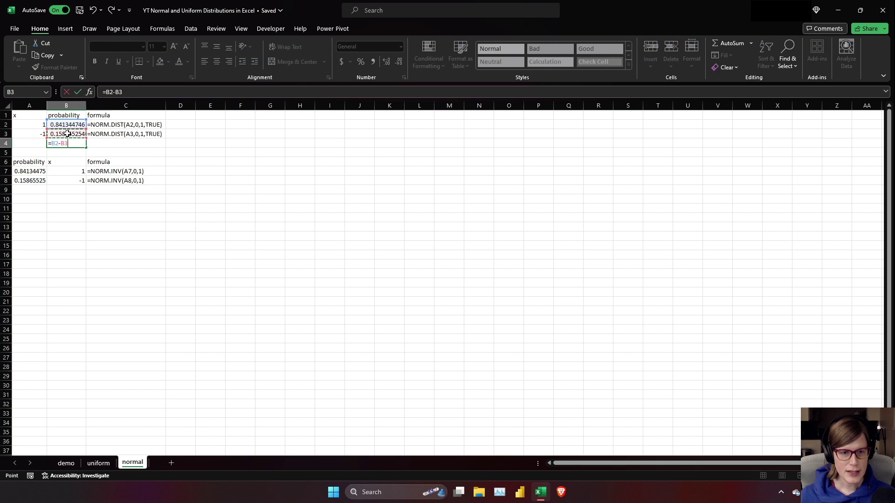
pyautogui.press('Return')
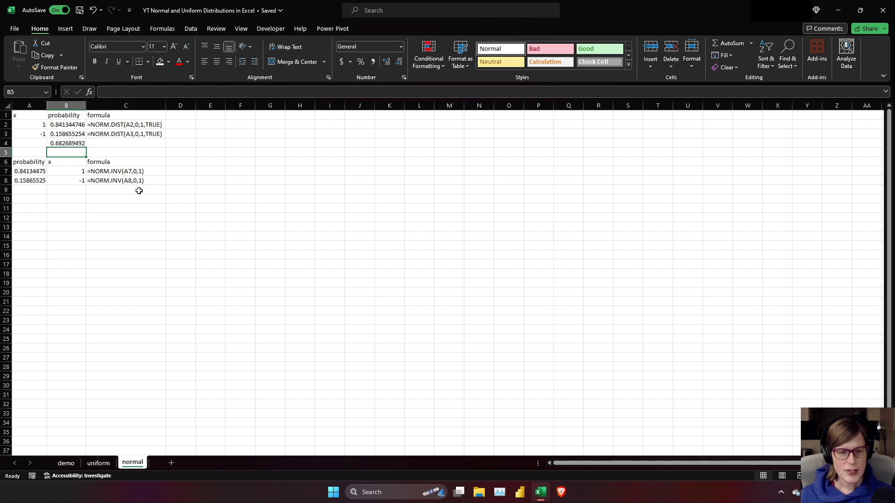
# Bold the headers in A1:C1 and fill the table A1:C4 with light green
pyautogui.moveTo(22, 118); pyautogui.dragTo(101, 117)
pyautogui.hotkey('ctrl', 'b')
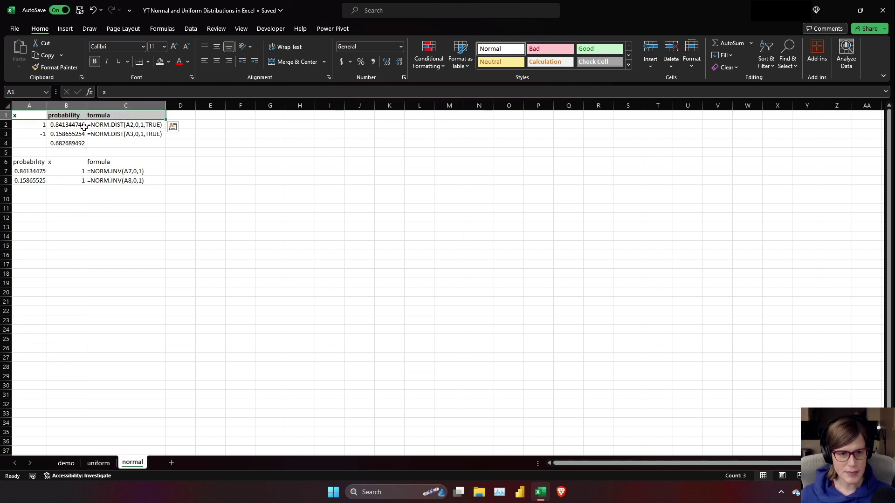
pyautogui.moveTo(43, 119); pyautogui.dragTo(119, 140)
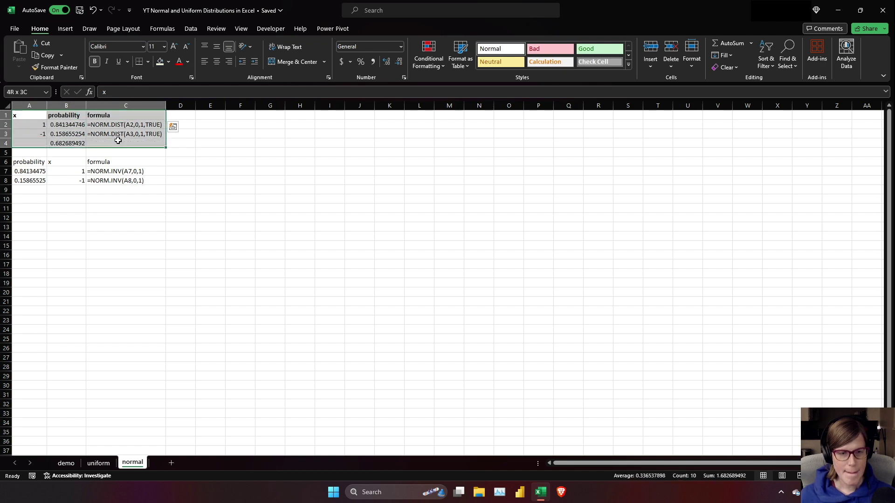
pyautogui.rightClick(118, 140)
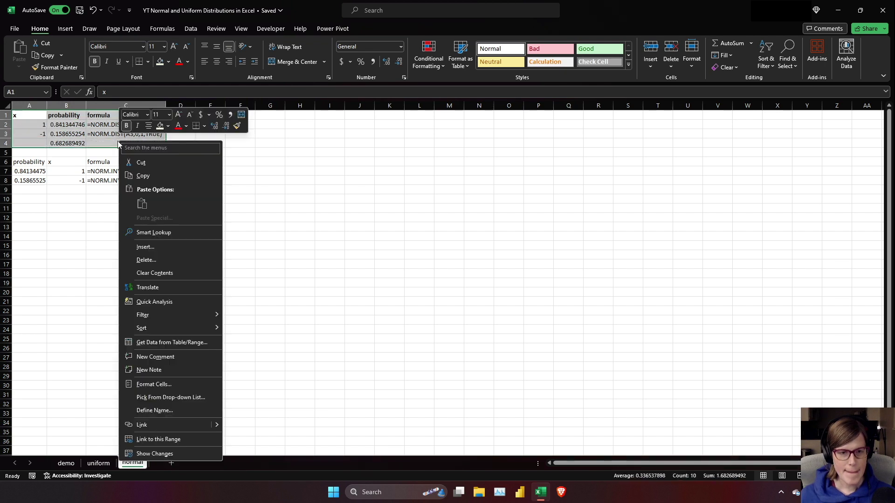
pyautogui.click(168, 126)
pyautogui.click(231, 163)
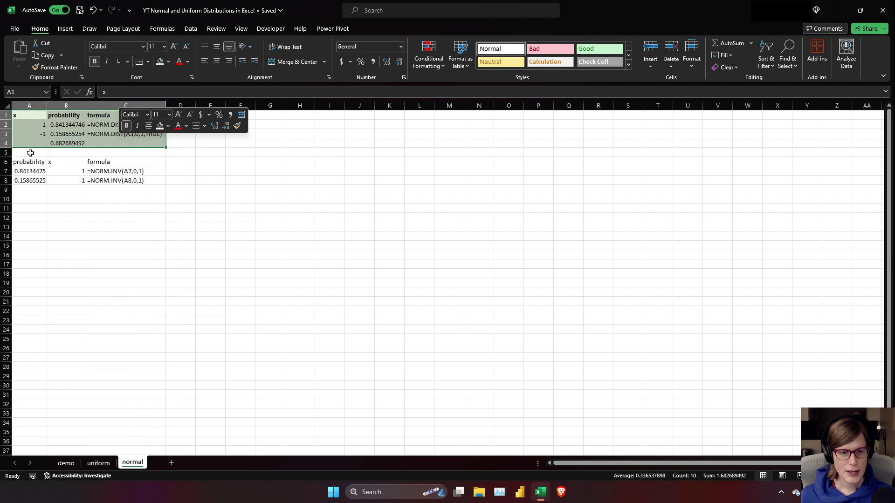
# Bold the headers in A6:C6 and fill the table A6:C8 with light orange
pyautogui.moveTo(22, 161); pyautogui.dragTo(98, 159)
pyautogui.hotkey('ctrl', 'b')
pyautogui.moveTo(35, 161); pyautogui.dragTo(126, 178)
pyautogui.rightClick(136, 161)
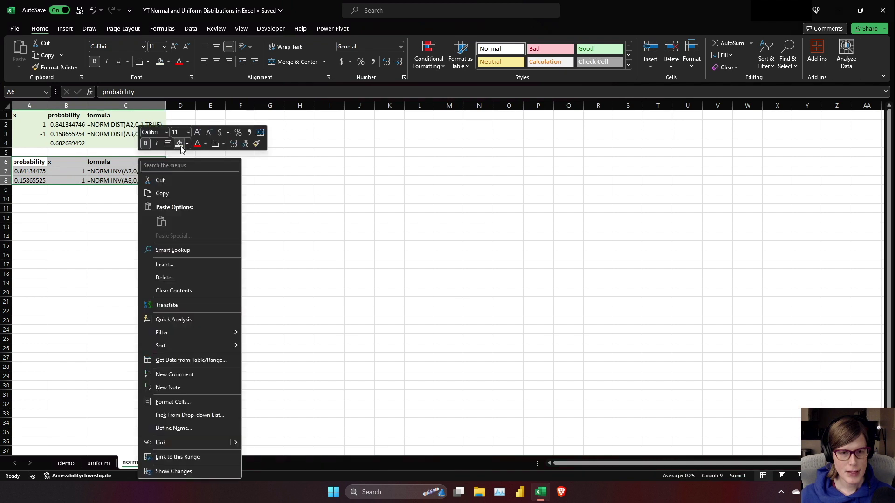
pyautogui.click(187, 144)
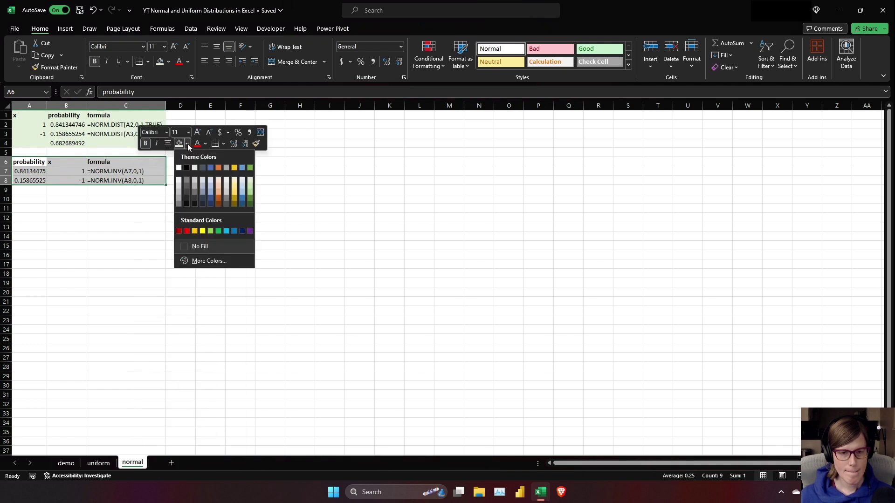
pyautogui.click(220, 181)
pyautogui.click(169, 208)
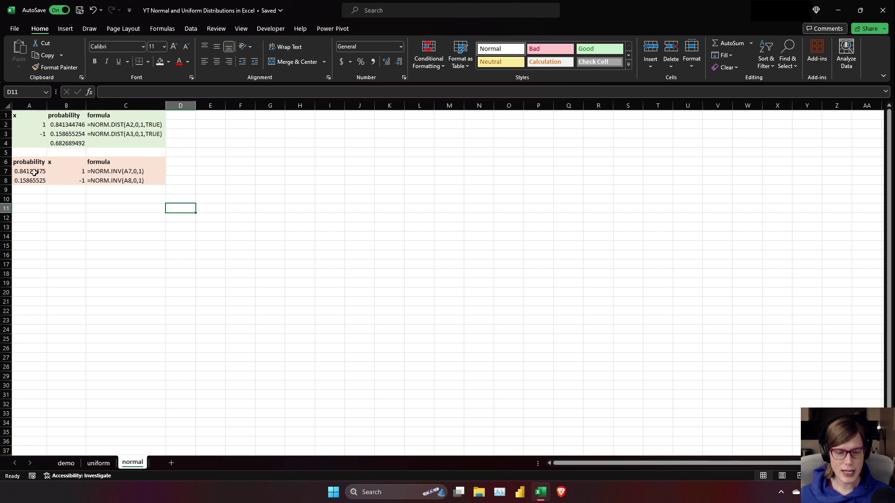
# Add a new worksheet after the normal sheet and name it build
pyautogui.click(171, 464)
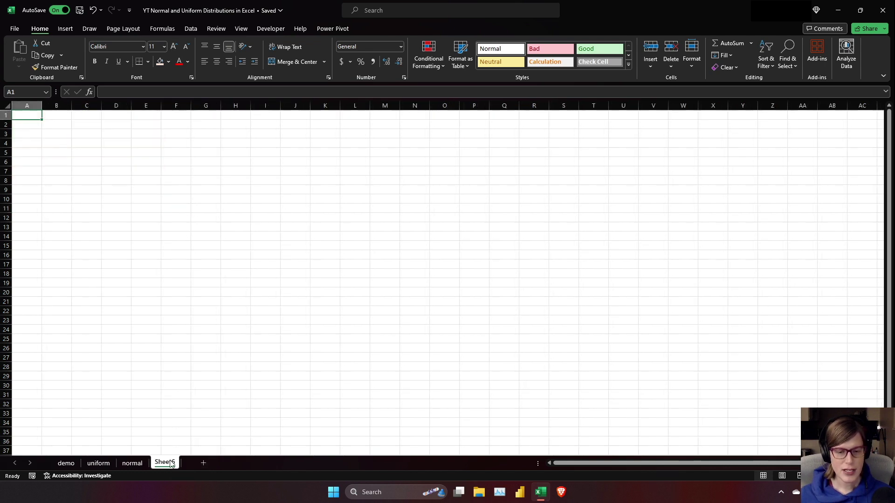
pyautogui.rightClick(164, 468)
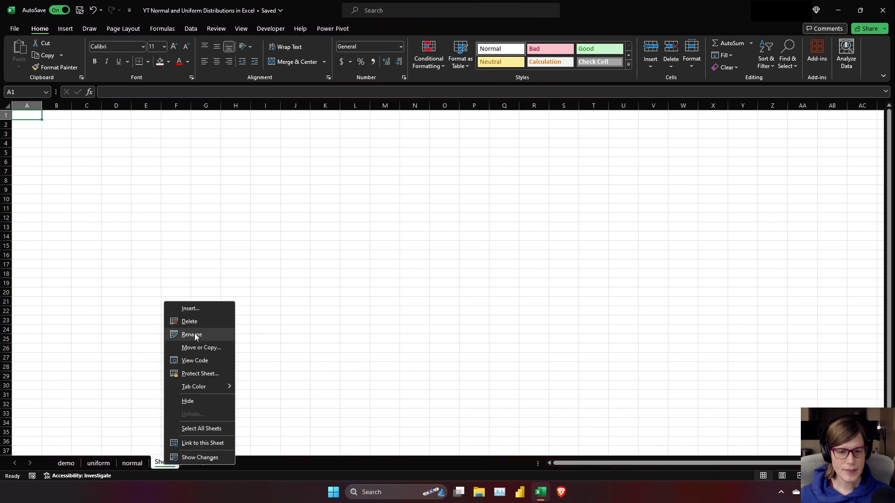
pyautogui.click(195, 334)
pyautogui.write('build')
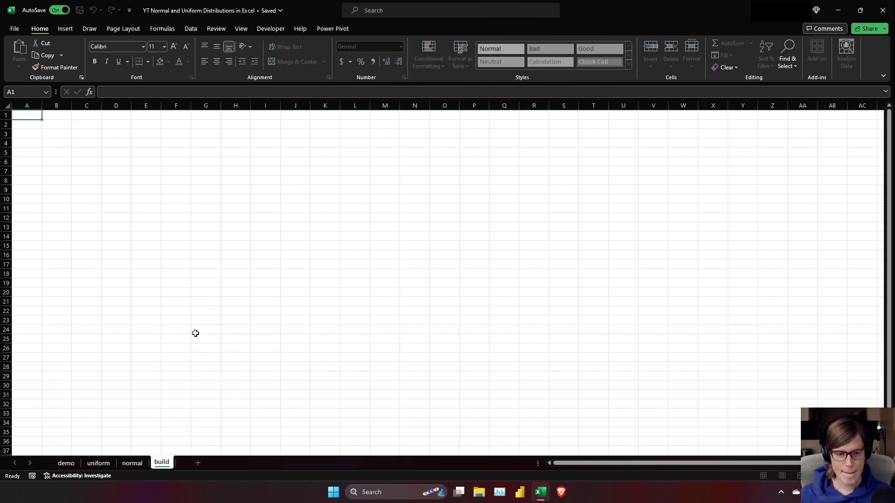
pyautogui.press('Return')
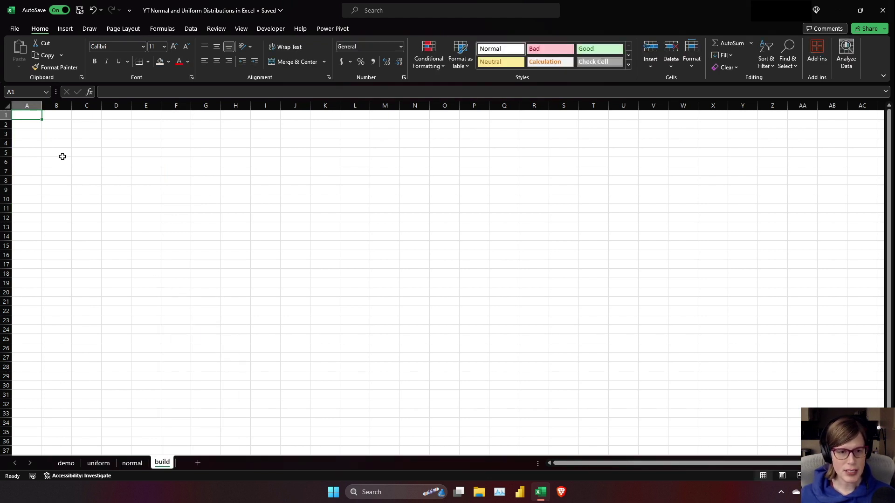
# Enter the label mean with value 0 in A1:B1 and sd with value 1 in A2:B2
pyautogui.click(33, 126)
pyautogui.press('Up')
pyautogui.write('mean')
pyautogui.press('Tab')
pyautogui.write('0')
pyautogui.press('Return')
pyautogui.write('sd')
pyautogui.press('Tab')
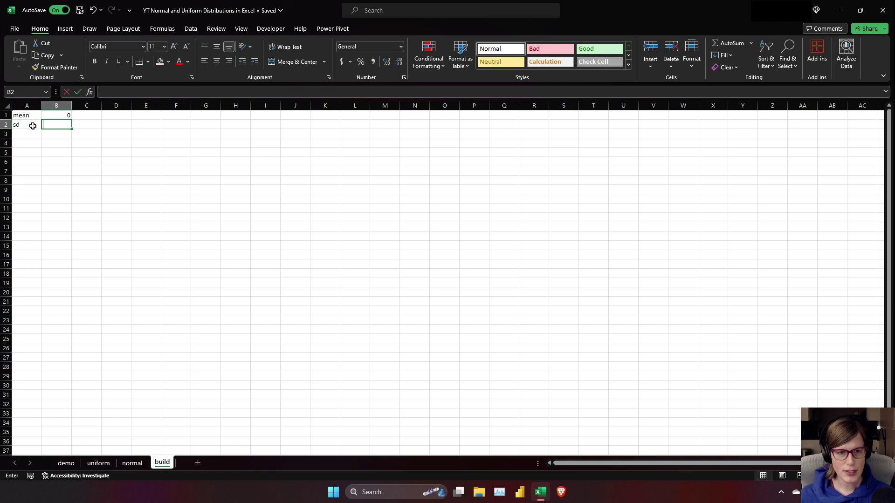
pyautogui.write('1')
pyautogui.press('Return')
# Enter =SEQUENCE(10000) in A5 to number the rows
pyautogui.press('Return')
pyautogui.press('Return')
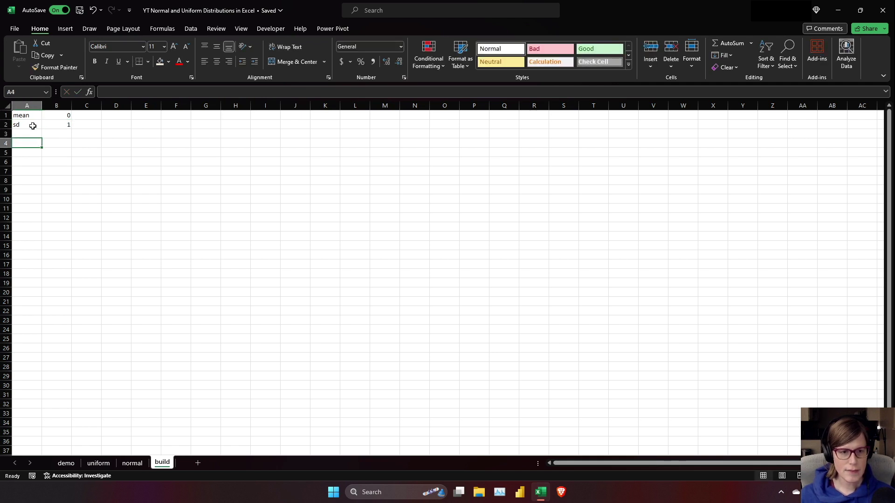
pyautogui.write('=S')
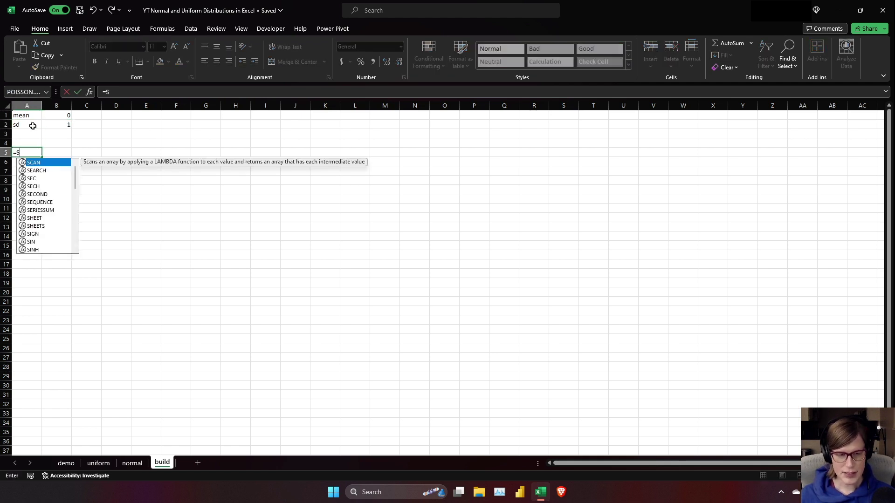
pyautogui.write('EQUENCE(1000')
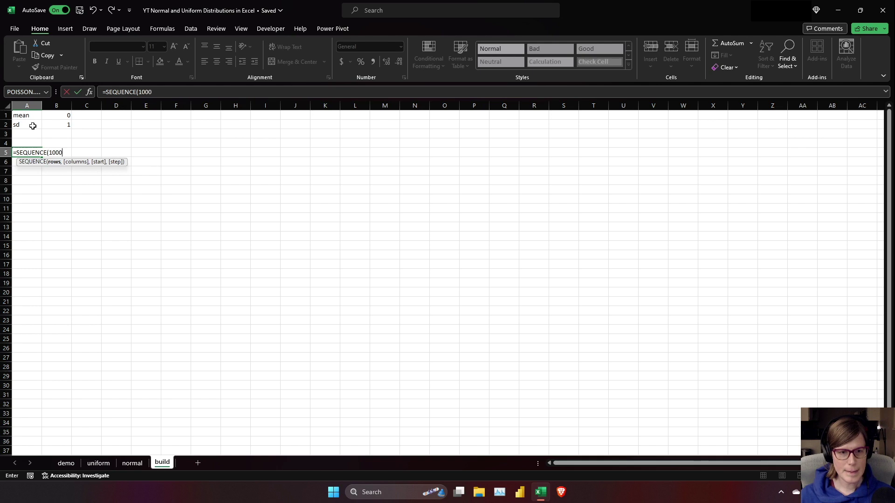
pyautogui.write('0)')
pyautogui.press('Return')
# Show the text of the A5 formula in A4 with FORMULATEXT and fit column A to its contents
pyautogui.click(22, 140)
pyautogui.write('=FORMULATEXT(')
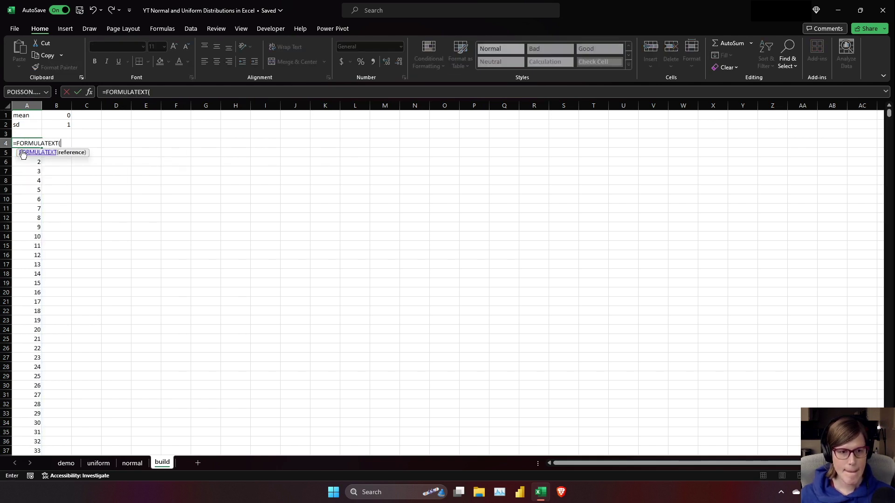
pyautogui.click(14, 155)
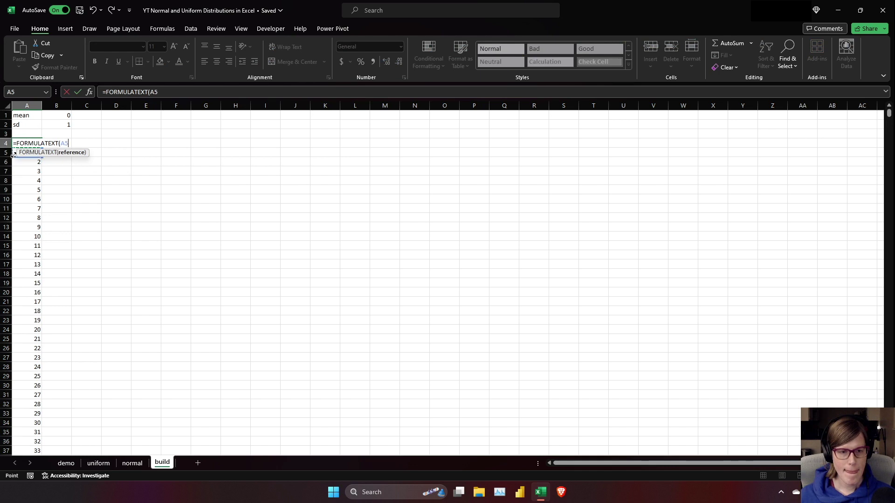
pyautogui.press('Return')
pyautogui.doubleClick(42, 106)
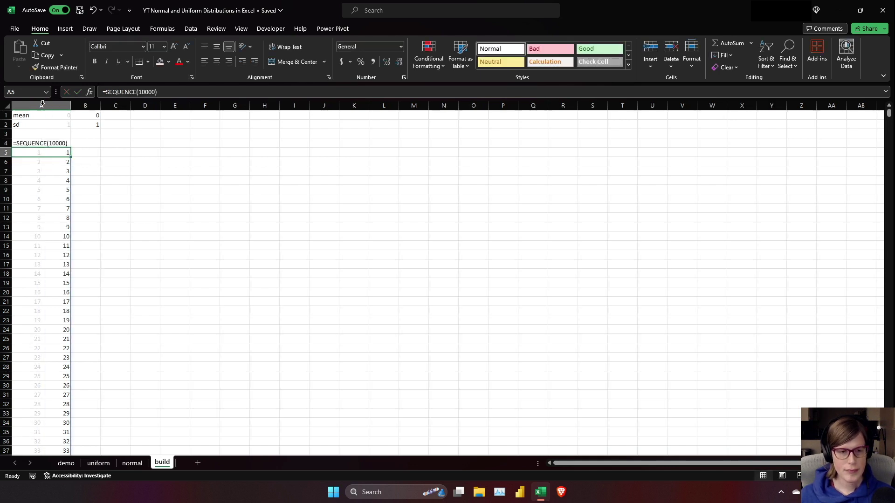
# Enter =NORM.INV(RAND(),$B$1,$B$2) in B5, using absolute references to the mean and standard deviation
pyautogui.click(87, 142)
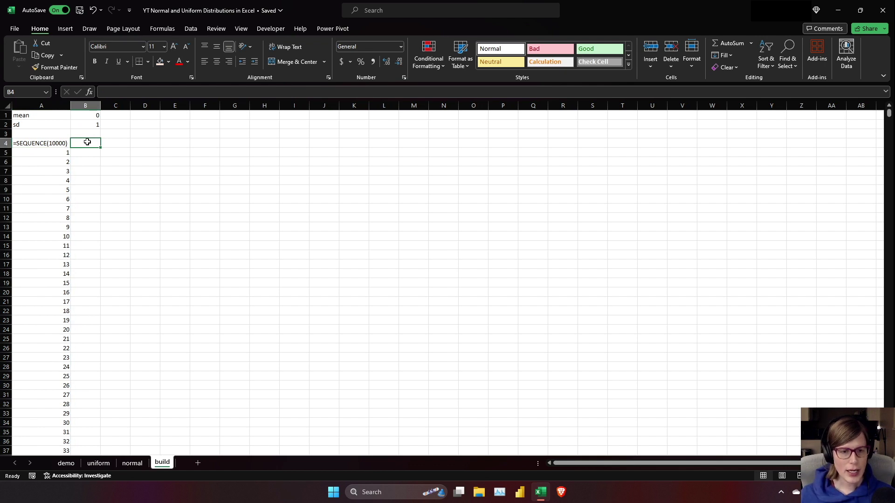
pyautogui.press('Return')
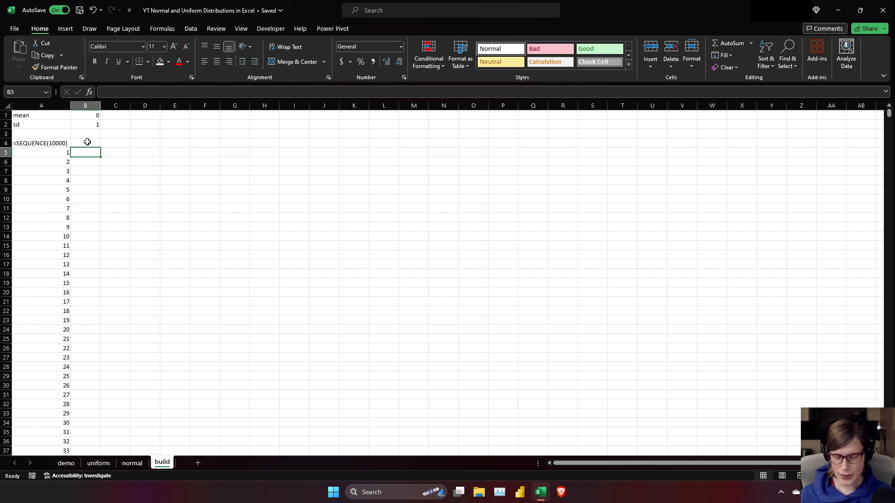
pyautogui.write('=NR')
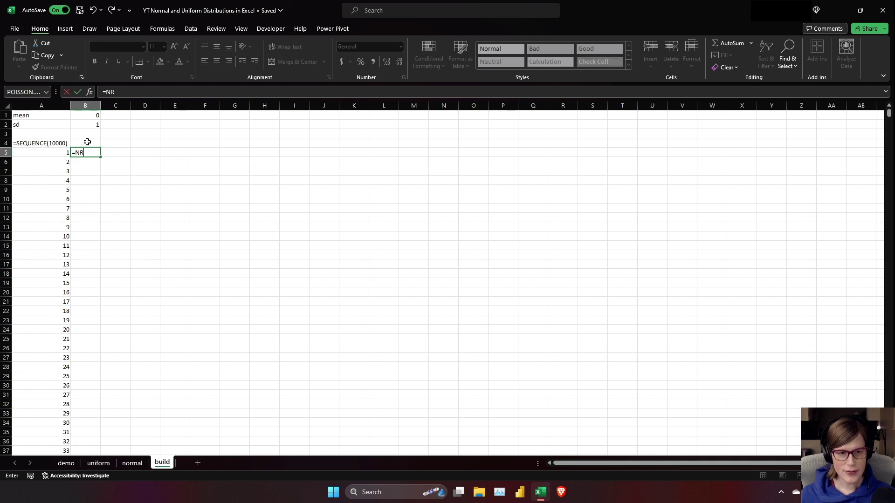
pyautogui.press('BackSpace')
pyautogui.write('ORM.INV(')
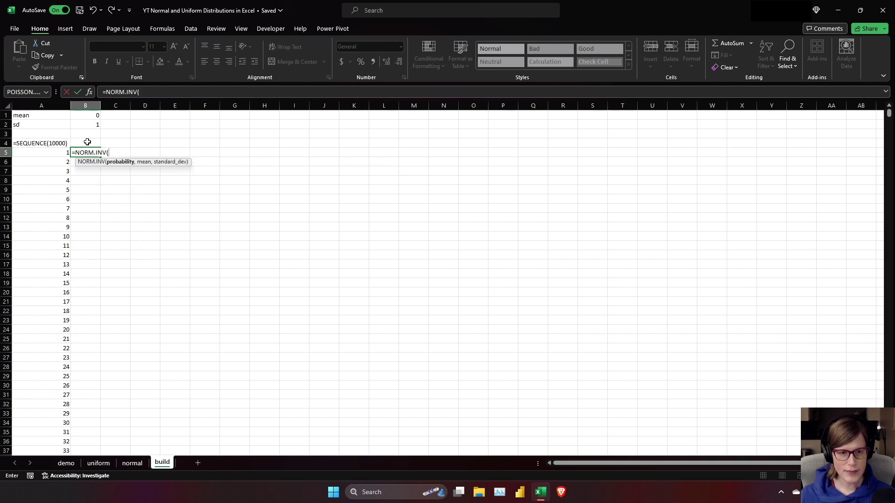
pyautogui.write('RAND')
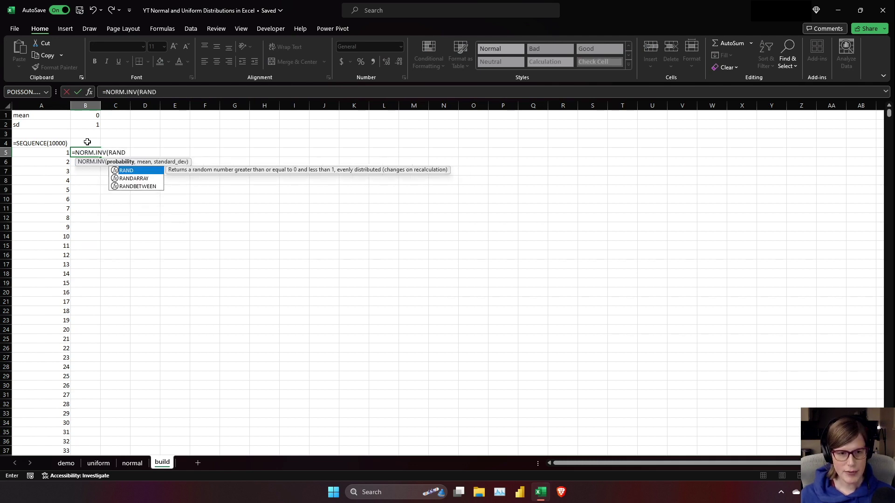
pyautogui.write('(),0,1')
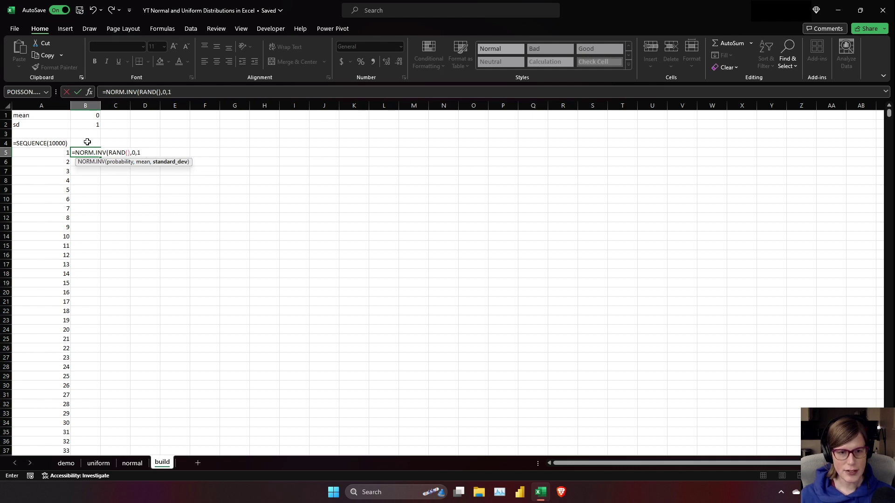
pyautogui.press('BackSpace')
pyautogui.press('BackSpace')
pyautogui.press('BackSpace')
pyautogui.click(80, 115)
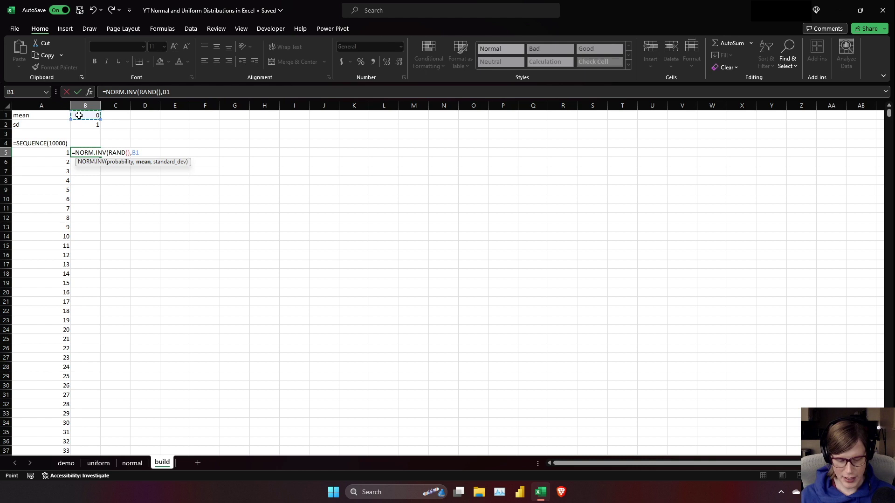
pyautogui.press('F4')
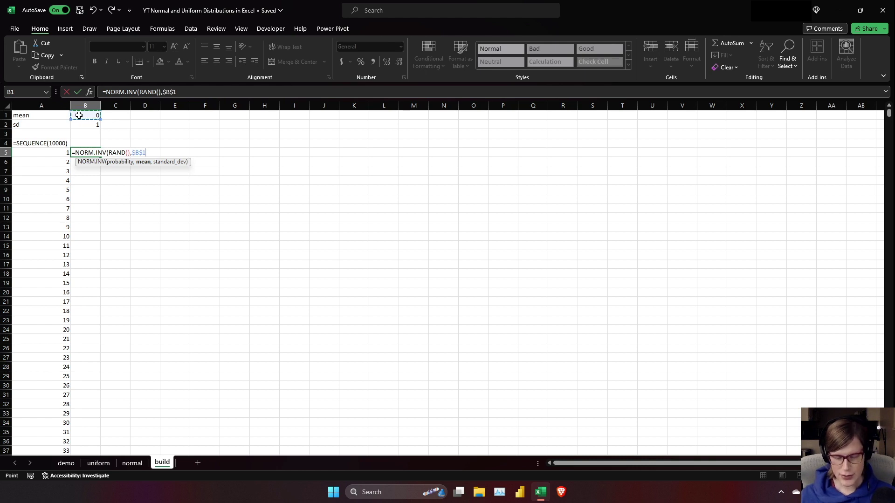
pyautogui.write(',')
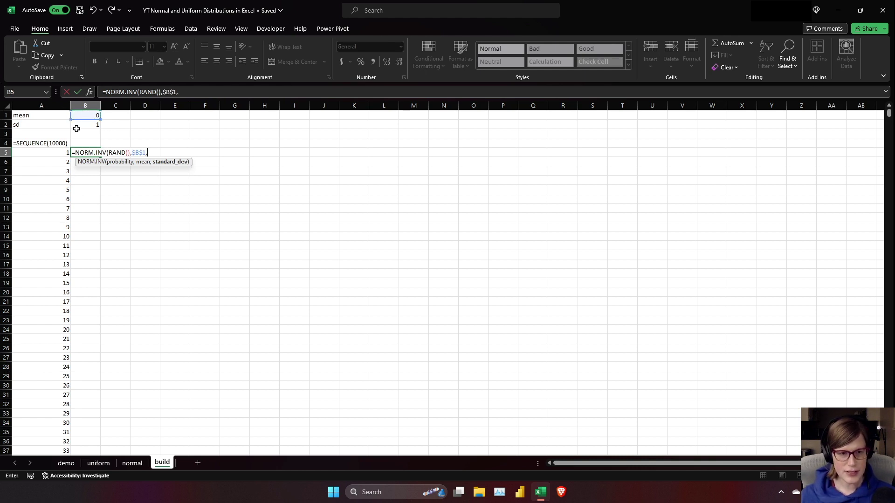
pyautogui.click(81, 125)
pyautogui.press('F4')
pyautogui.press('Return')
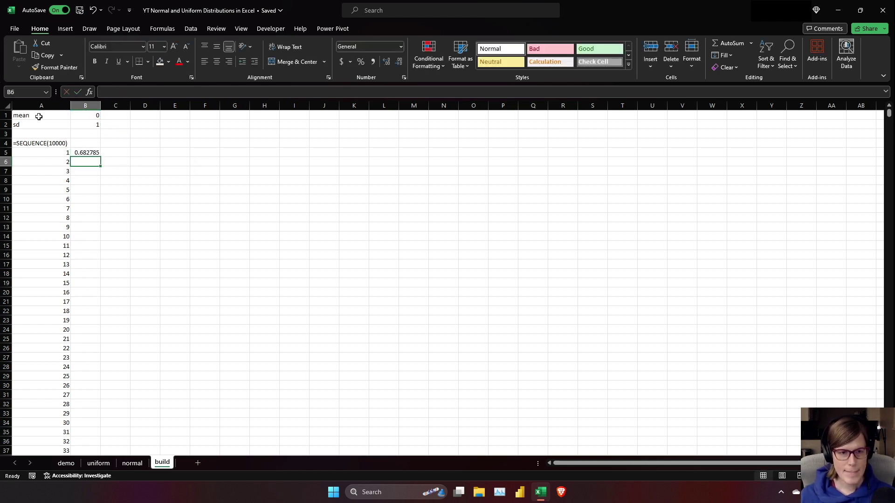
# Fill the B5 formula down alongside the whole sequence and apply the Number format to the filled cells
pyautogui.click(88, 154)
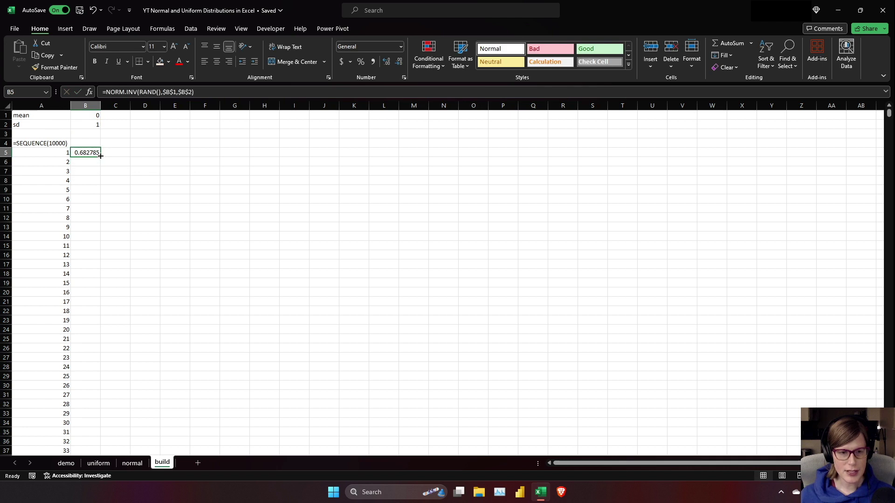
pyautogui.doubleClick(100, 157)
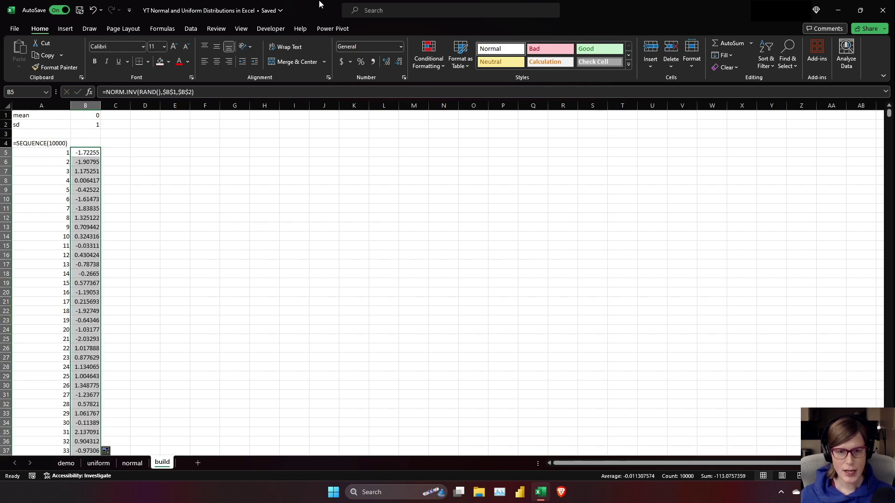
pyautogui.click(401, 47)
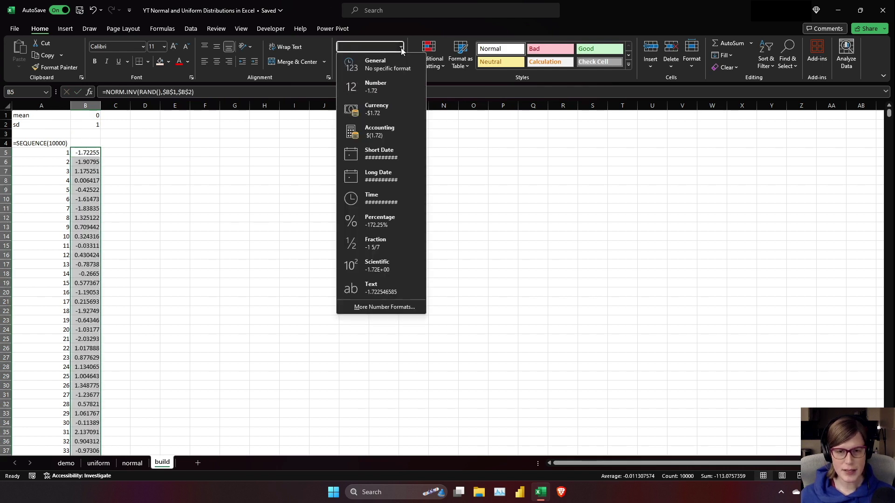
pyautogui.click(381, 90)
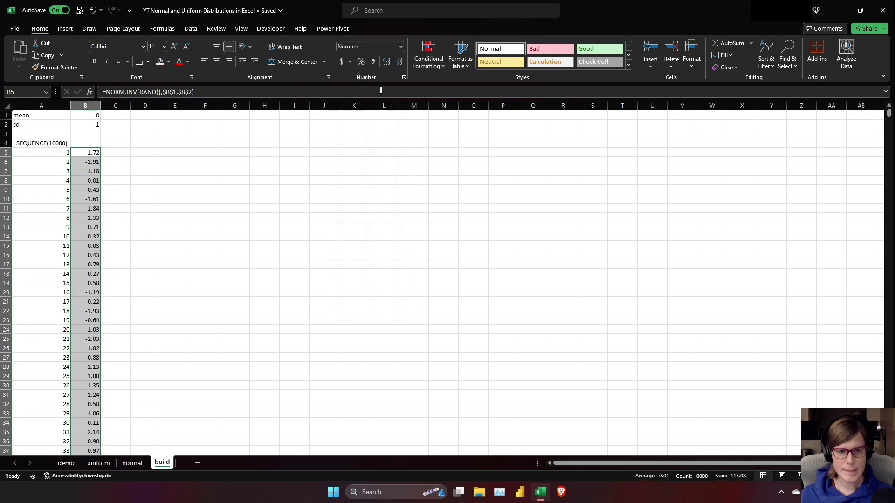
# Show the text of the B5 formula in B4 with FORMULATEXT
pyautogui.click(87, 145)
pyautogui.write('=form')
pyautogui.press('Tab')
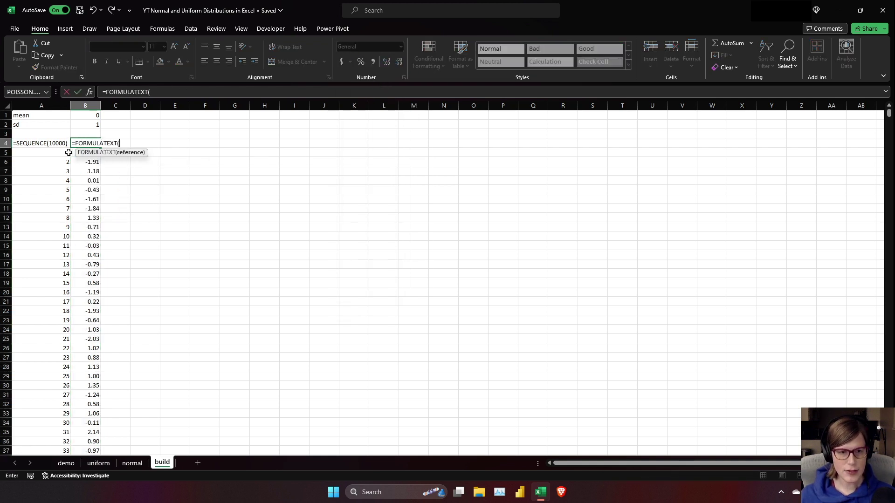
pyautogui.click(74, 153)
pyautogui.press('Return')
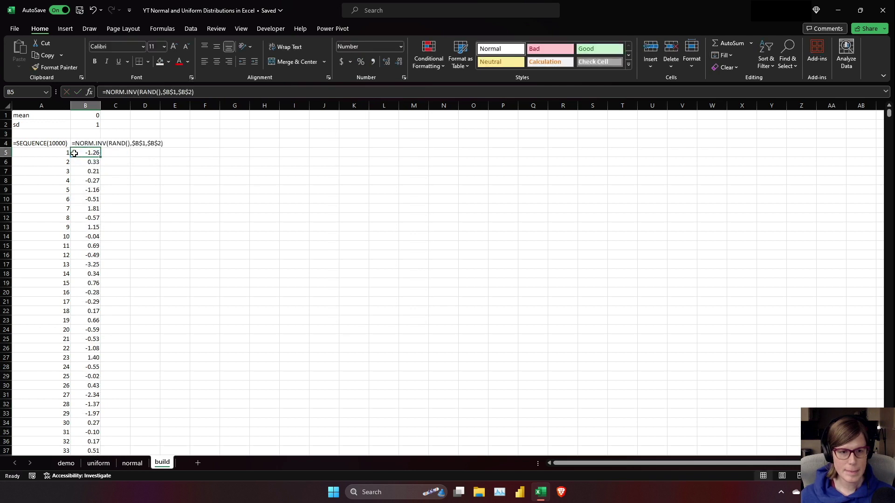
# Bold the mean and sd labels in A1:A2
pyautogui.moveTo(28, 114); pyautogui.dragTo(31, 125)
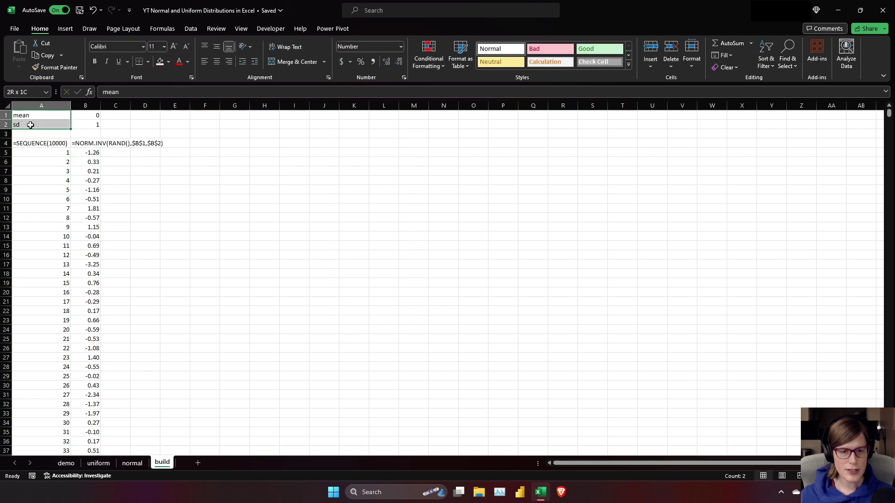
pyautogui.rightClick(31, 125)
pyautogui.click(39, 112)
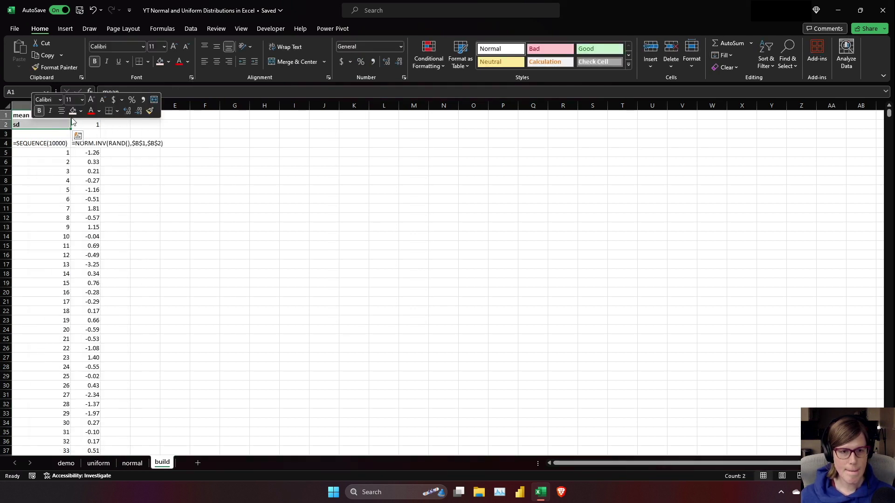
pyautogui.click(23, 115)
pyautogui.doubleClick(23, 115)
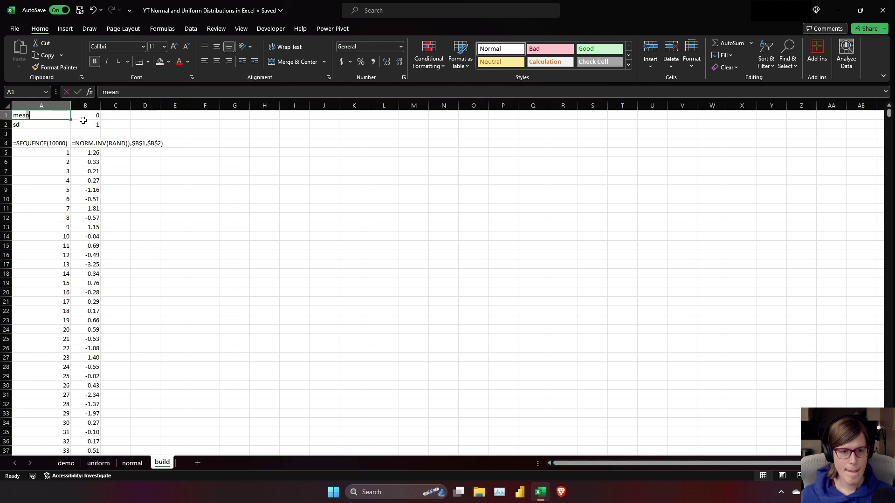
pyautogui.click(43, 123)
# Fill A1:B2 with light orange and fit column B to its contents
pyautogui.moveTo(39, 113); pyautogui.dragTo(91, 127)
pyautogui.rightClick(91, 126)
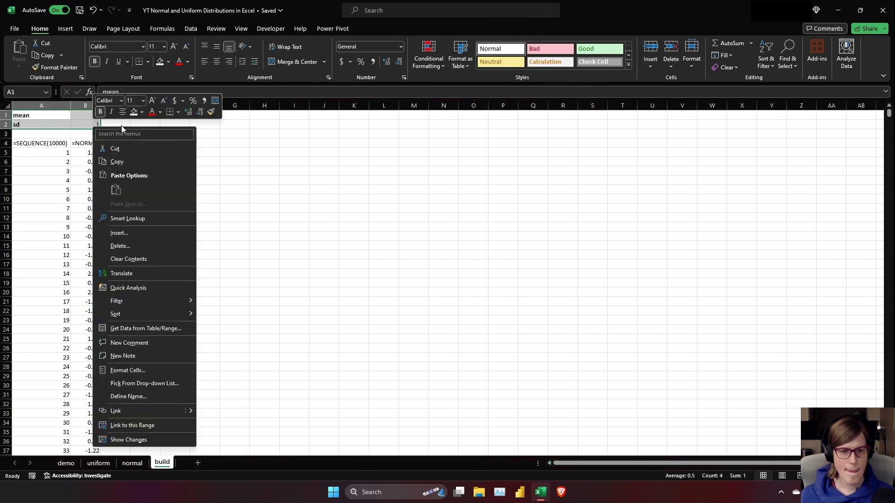
pyautogui.click(136, 113)
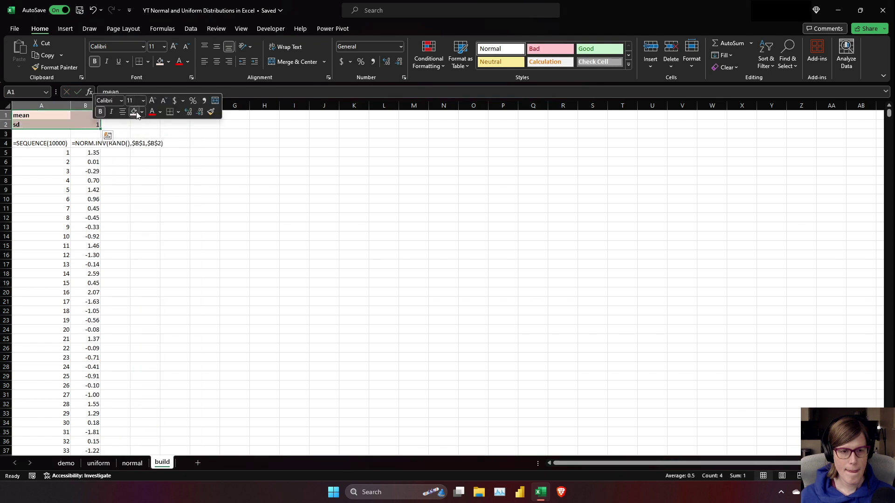
pyautogui.click(116, 162)
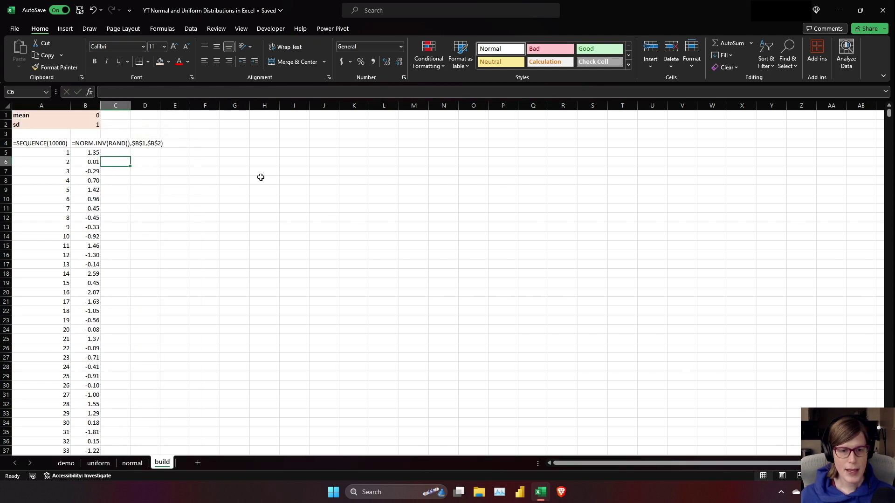
pyautogui.doubleClick(101, 107)
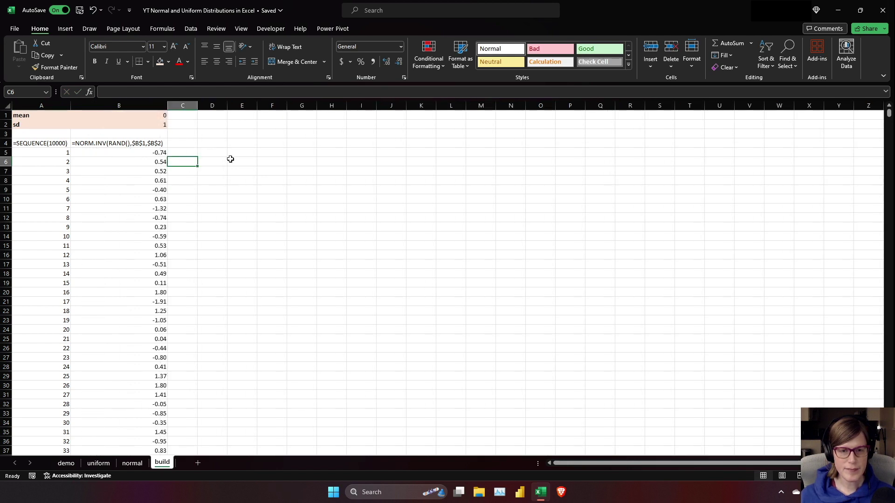
# Insert an empty histogram chart and place it beside the data with its upper-left corner at about D3
pyautogui.click(229, 140)
pyautogui.click(65, 29)
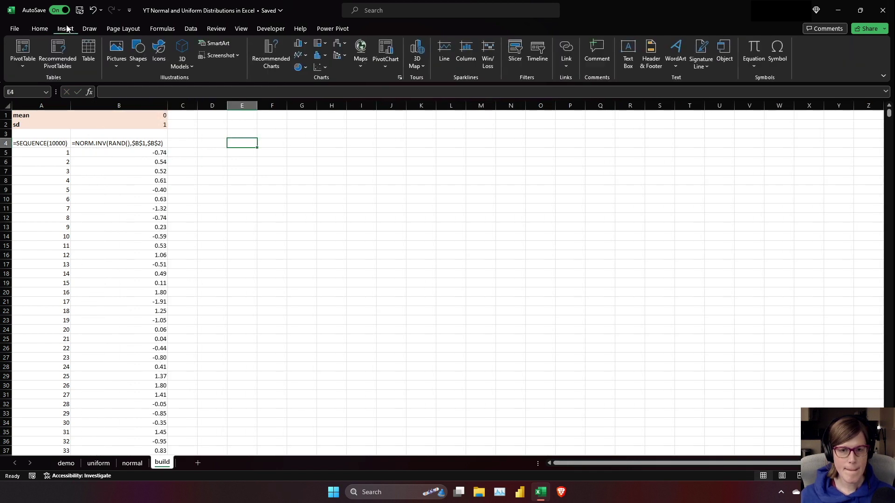
pyautogui.click(326, 66)
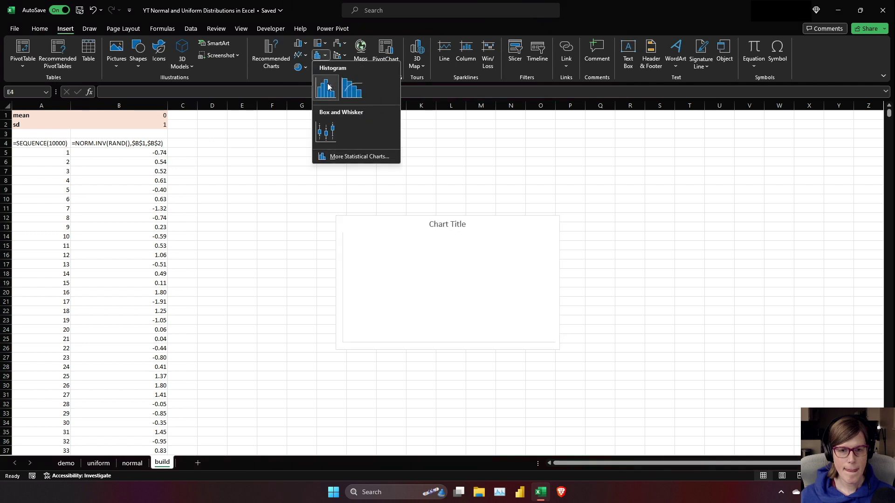
pyautogui.click(329, 88)
pyautogui.moveTo(376, 224); pyautogui.dragTo(241, 137)
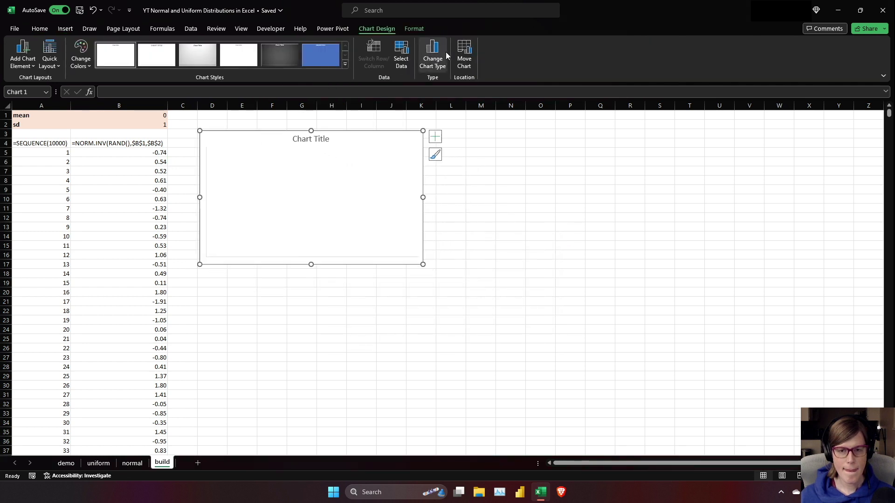
# Set the histogram's chart data range to the random values in B5:B10004 on the build sheet
pyautogui.click(401, 55)
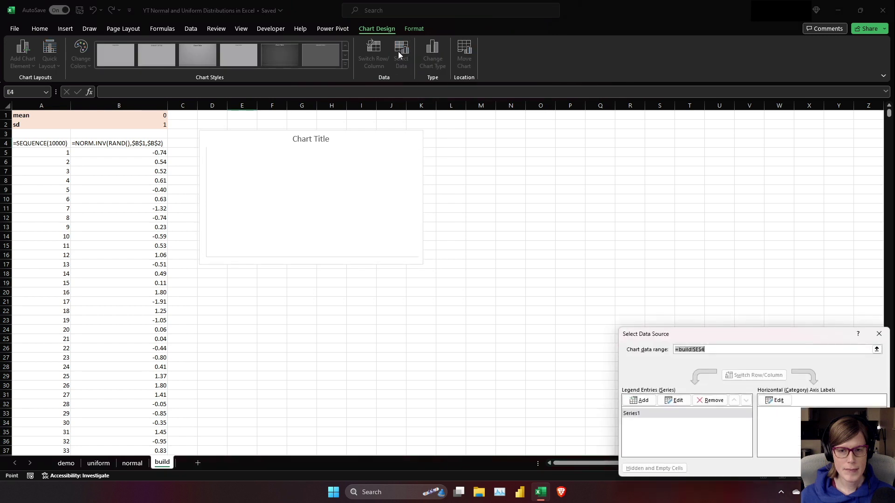
pyautogui.click(877, 350)
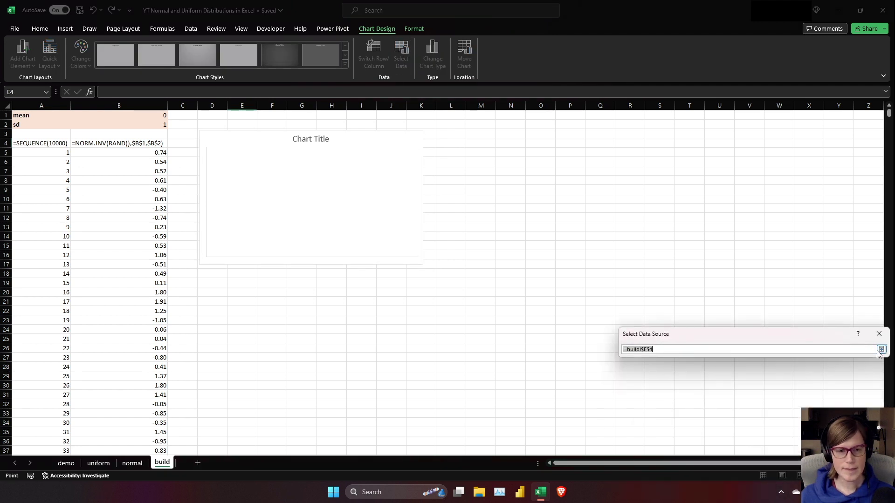
pyautogui.click(128, 152)
pyautogui.hotkey('ctrl', 'shift', 'Down')
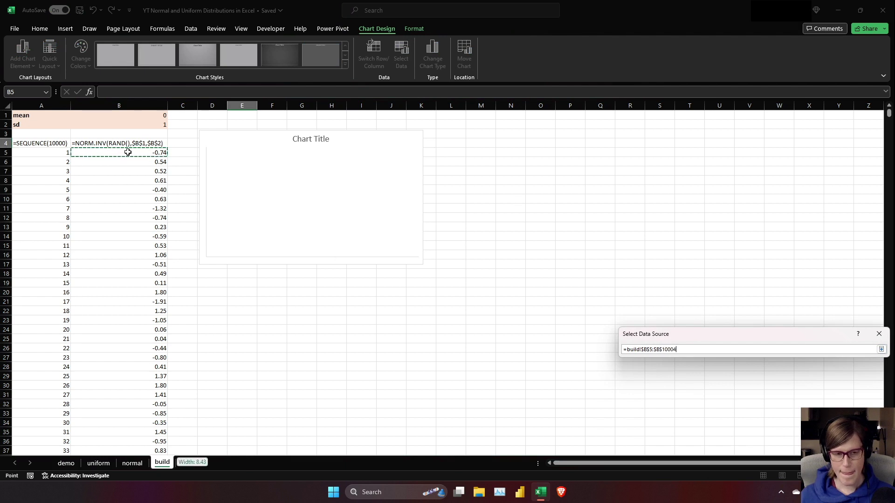
pyautogui.press('Return')
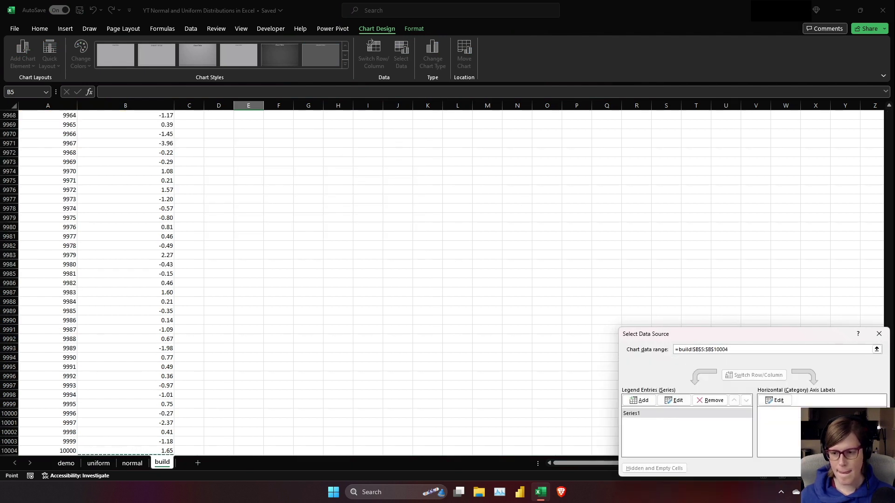
pyautogui.press('Return')
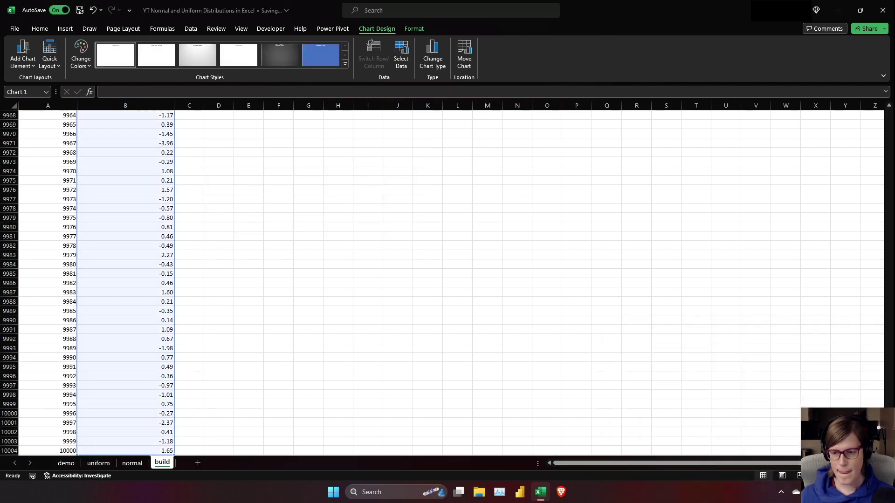
pyautogui.moveTo(889, 443); pyautogui.dragTo(889, 112)
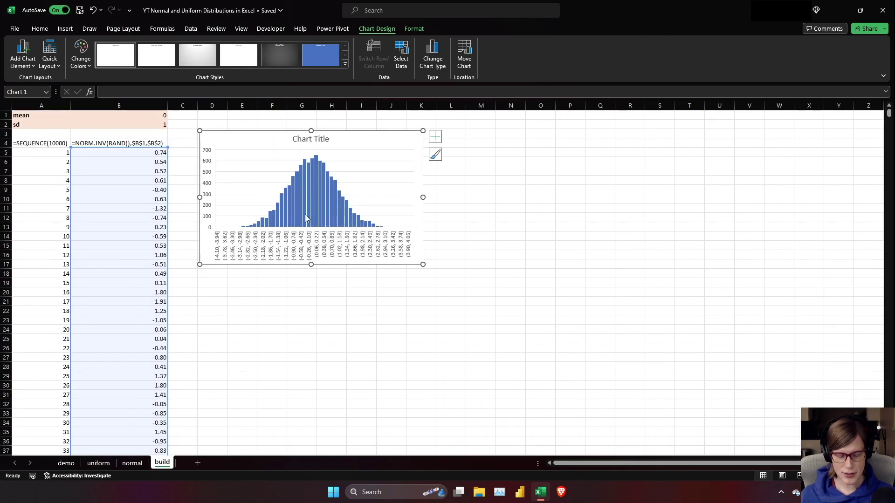
# Recalculate the sheet repeatedly to examine how the histogram's shape responds to fresh random values
pyautogui.moveTo(306, 216)
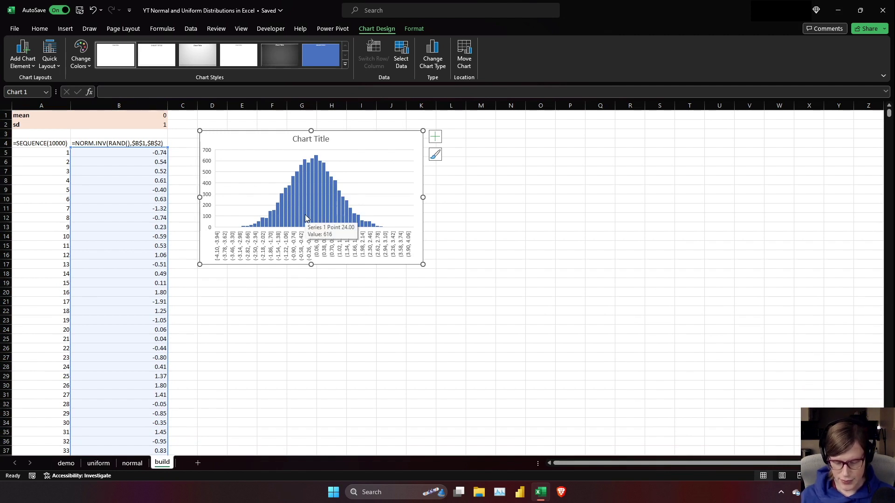
pyautogui.press('F9')
pyautogui.press('F9')
pyautogui.press('F9')
pyautogui.press('F9')
pyautogui.press('F9')
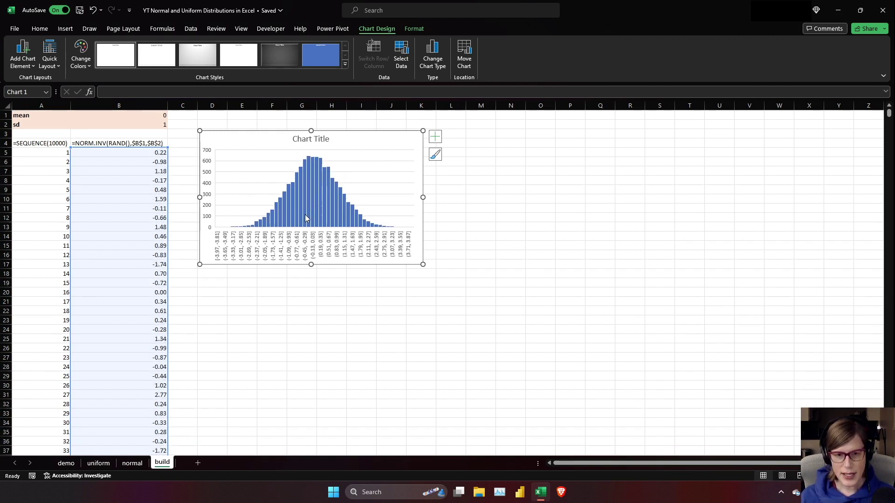
pyautogui.press('F9')
pyautogui.press('F9')
pyautogui.press('F9')
pyautogui.press('F9')
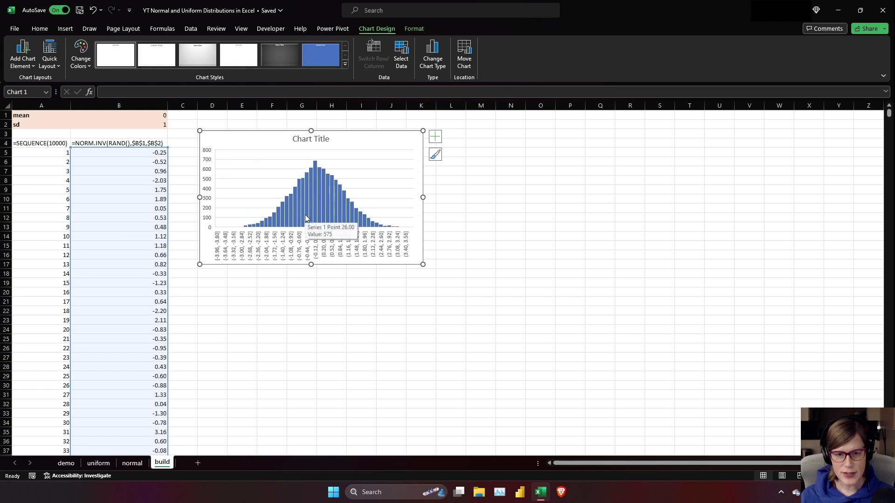
pyautogui.press('F9')
pyautogui.press('F9')
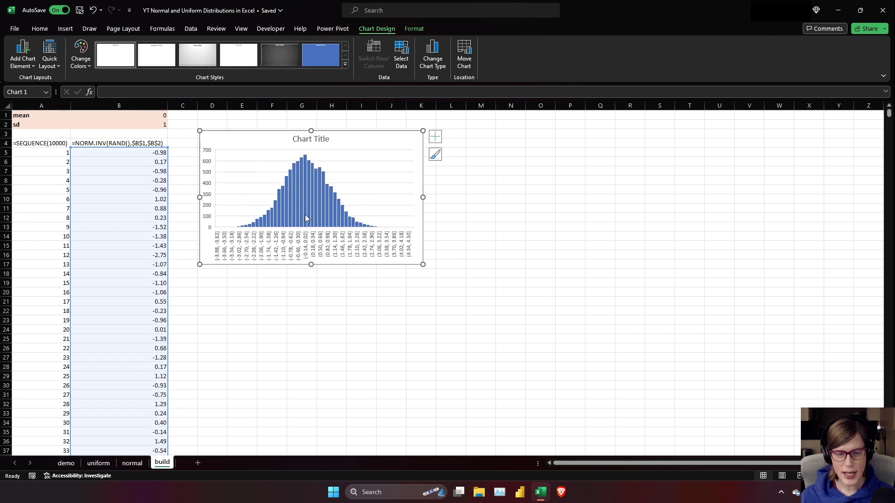
# Try standard deviations of 10 and 0.5 in B2 to compare their effect on the histogram
pyautogui.click(162, 124)
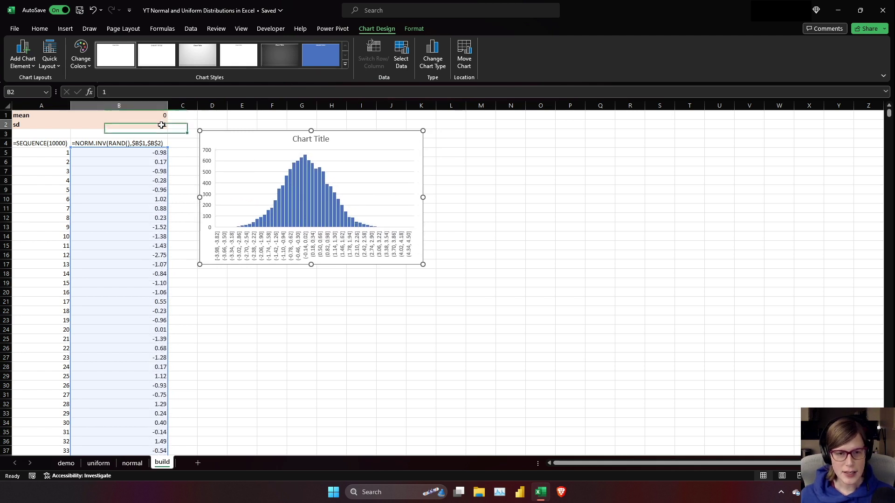
pyautogui.write('10')
pyautogui.press('Return')
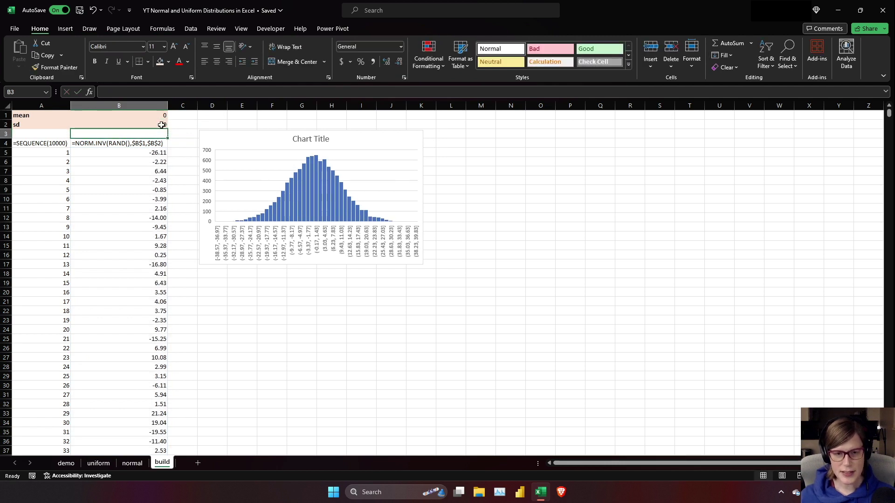
pyautogui.click(153, 124)
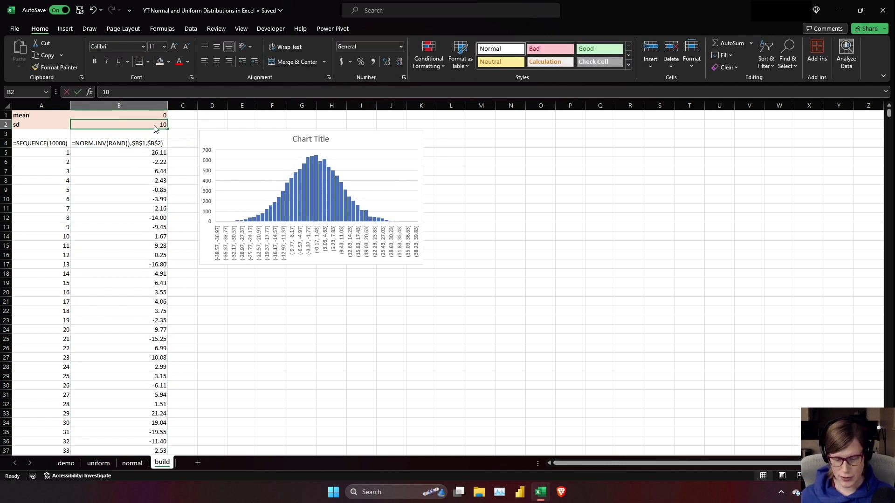
pyautogui.write('0.5')
pyautogui.press('Return')
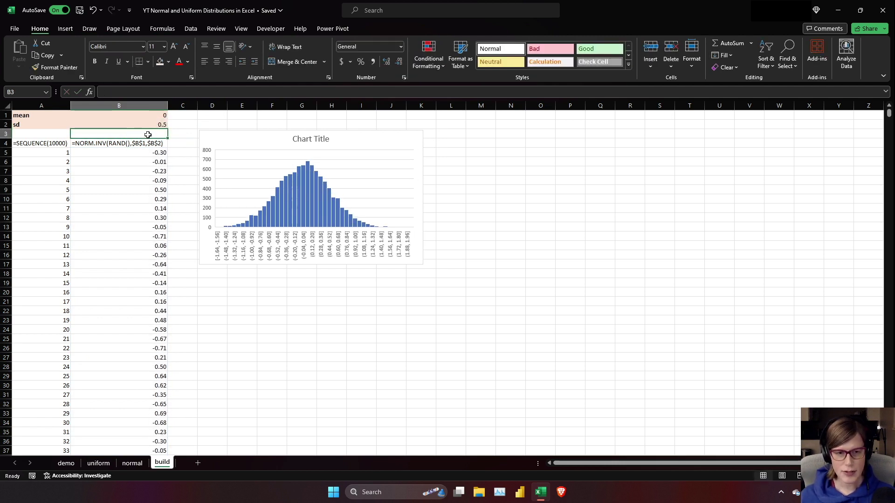
# Restore the standard deviation in B2 to 1
pyautogui.click(159, 124)
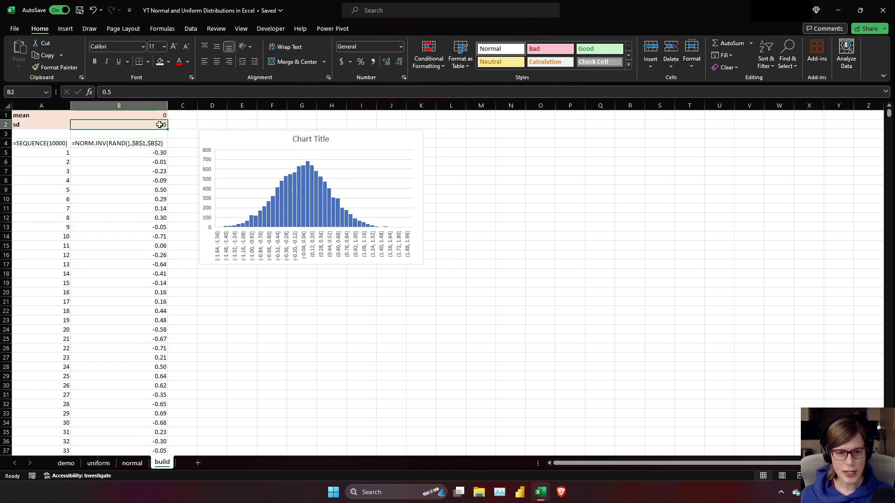
pyautogui.write('1')
pyautogui.press('Return')
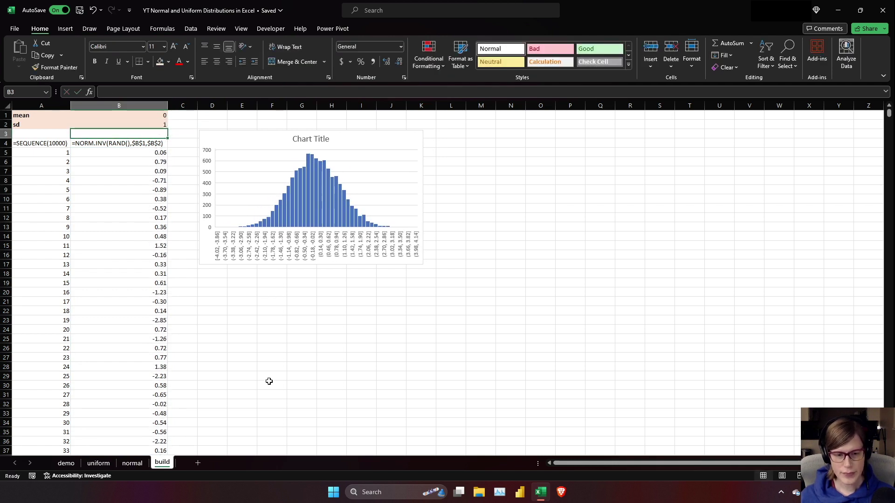